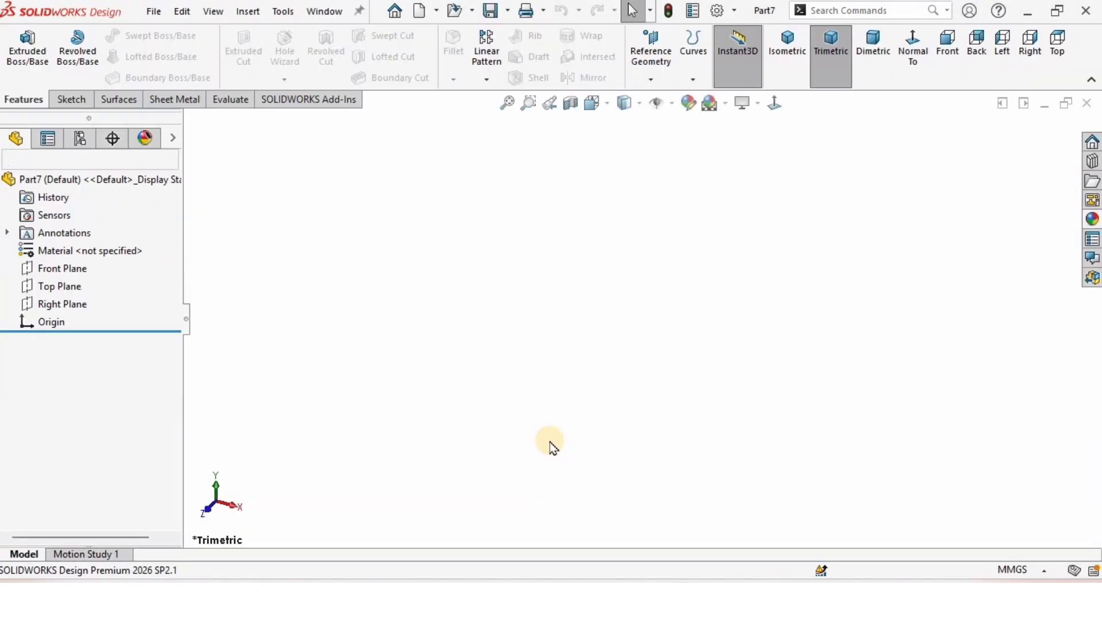
click(1033, 571)
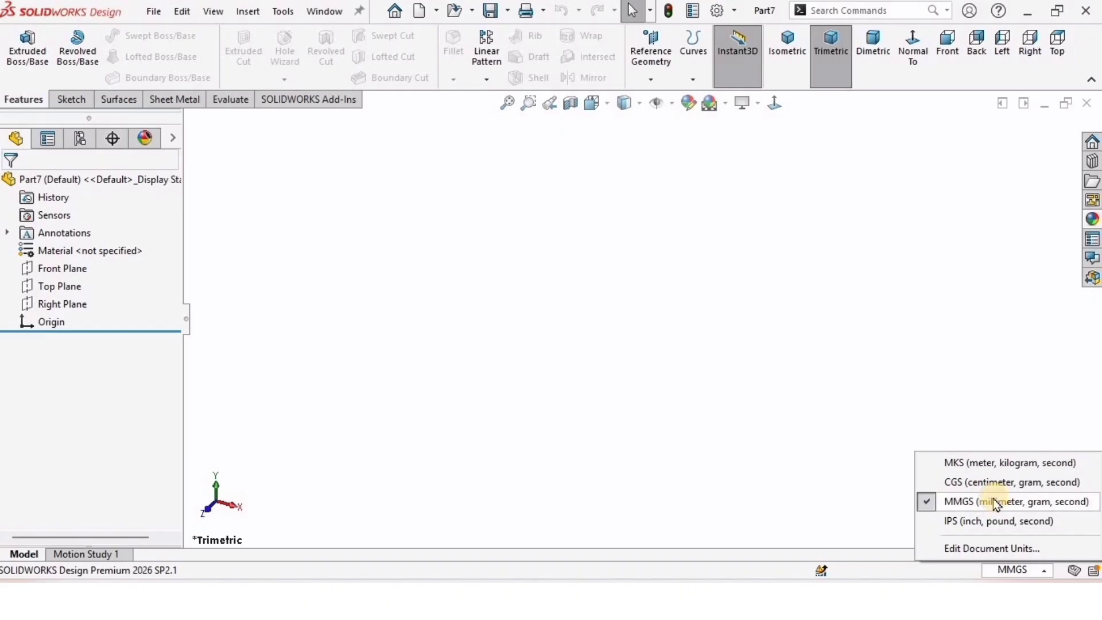
click(891, 475)
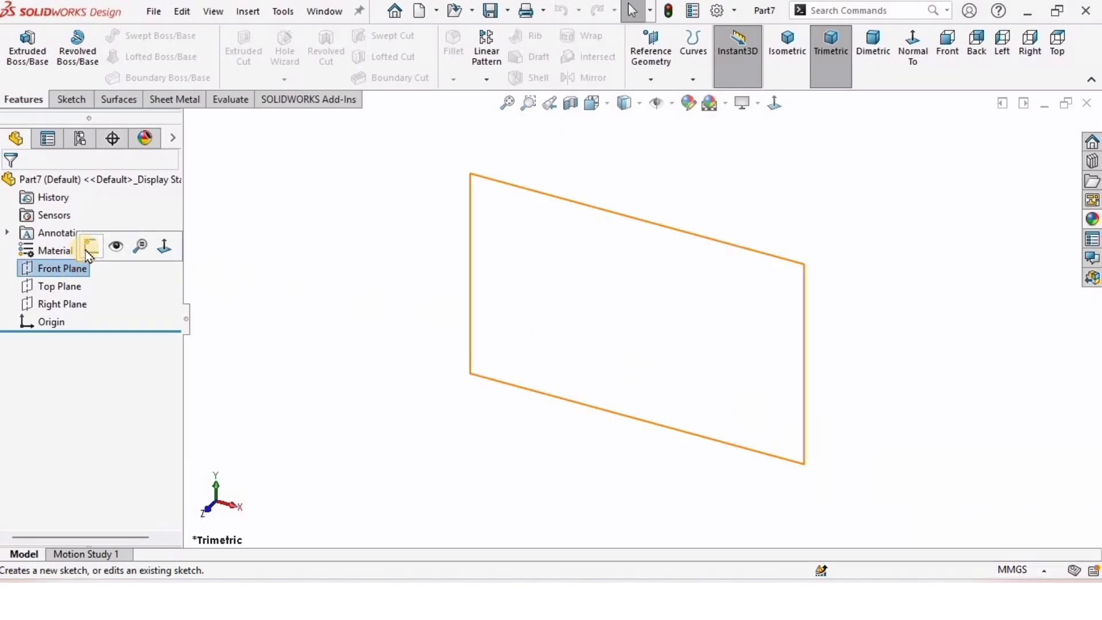
- Start a sketch on the Front Plane and draw two concentric circles centred on the origin, the inner one about 54 mm in diameter
click(89, 248)
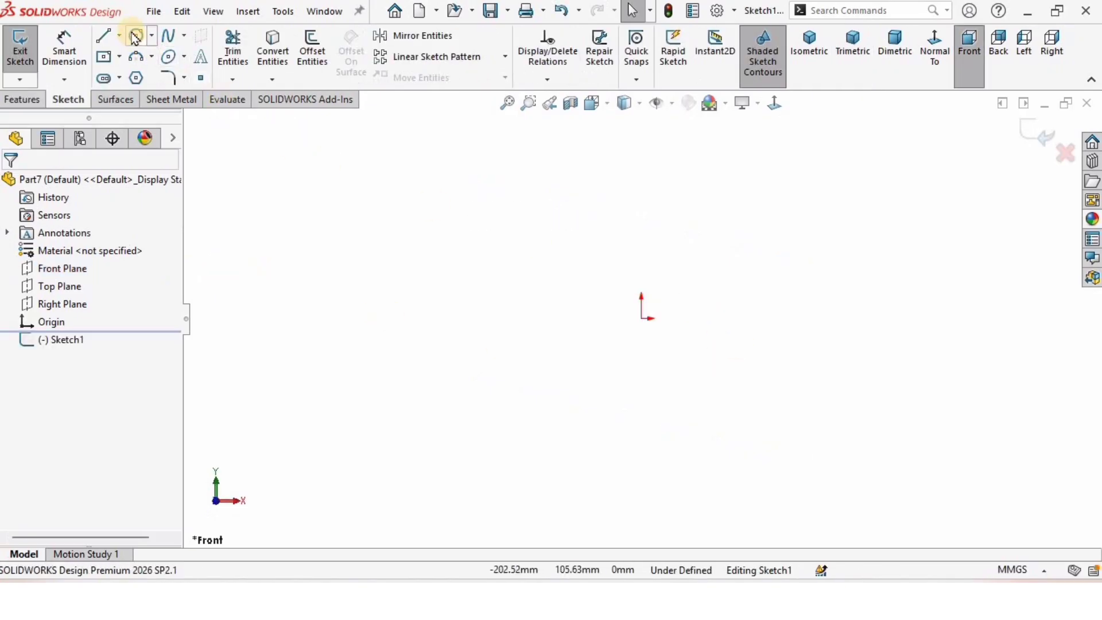
click(641, 317)
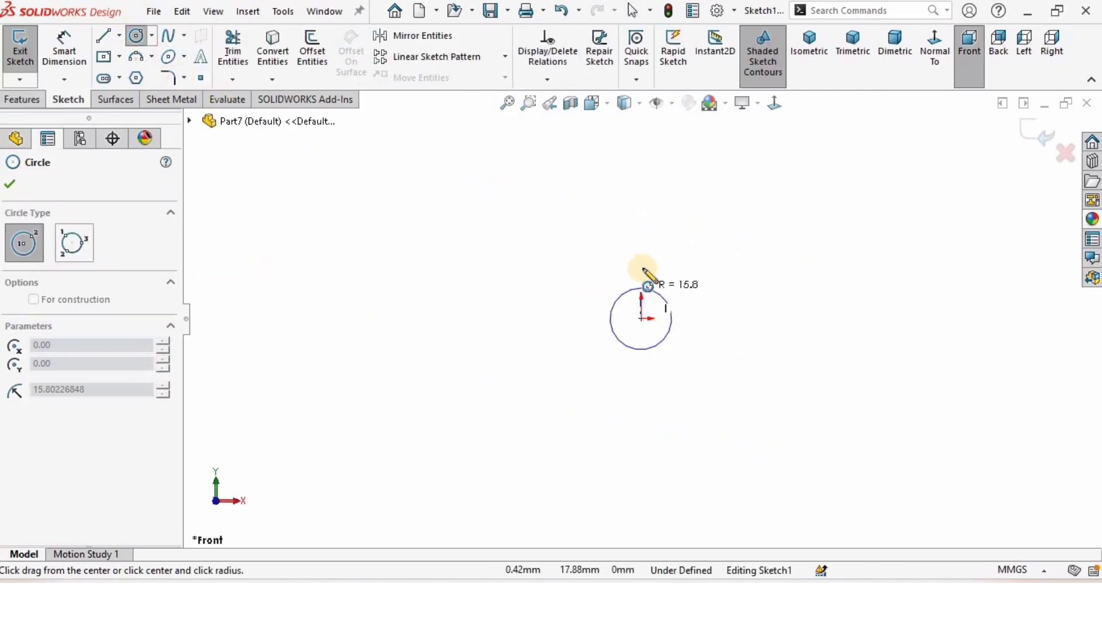
click(641, 266)
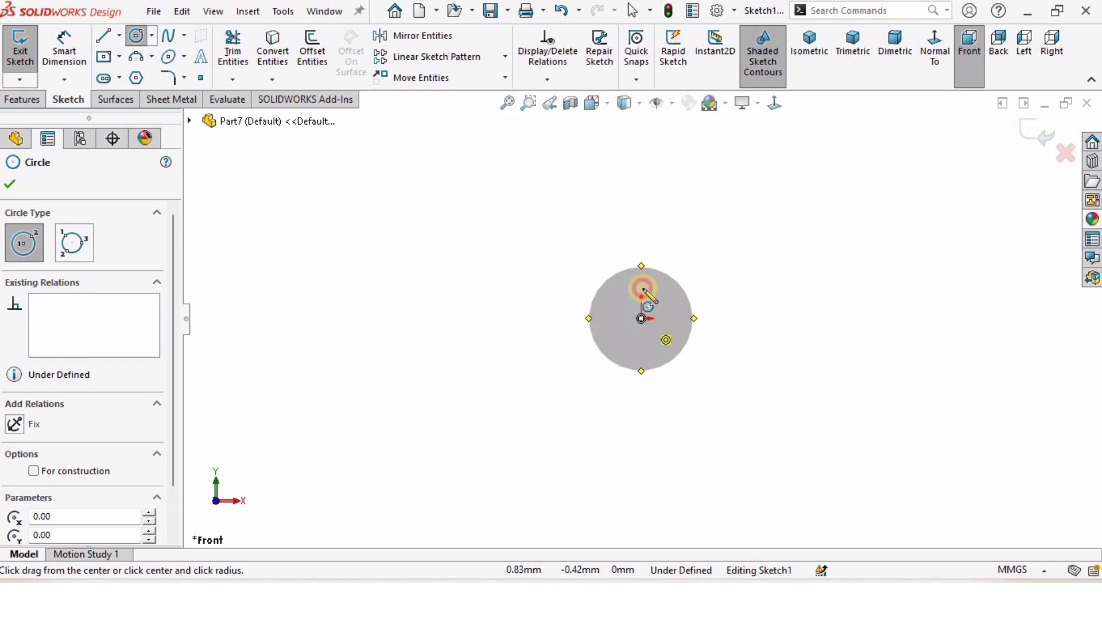
click(642, 317)
click(641, 223)
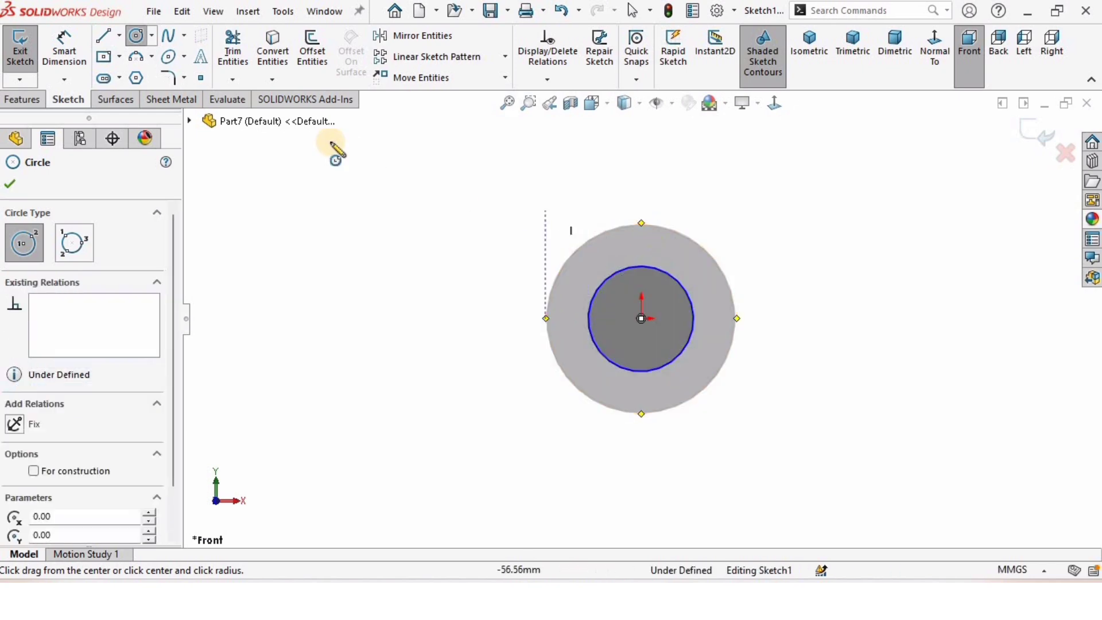
- Dimension the inner circle's diameter as 8 mm
click(73, 59)
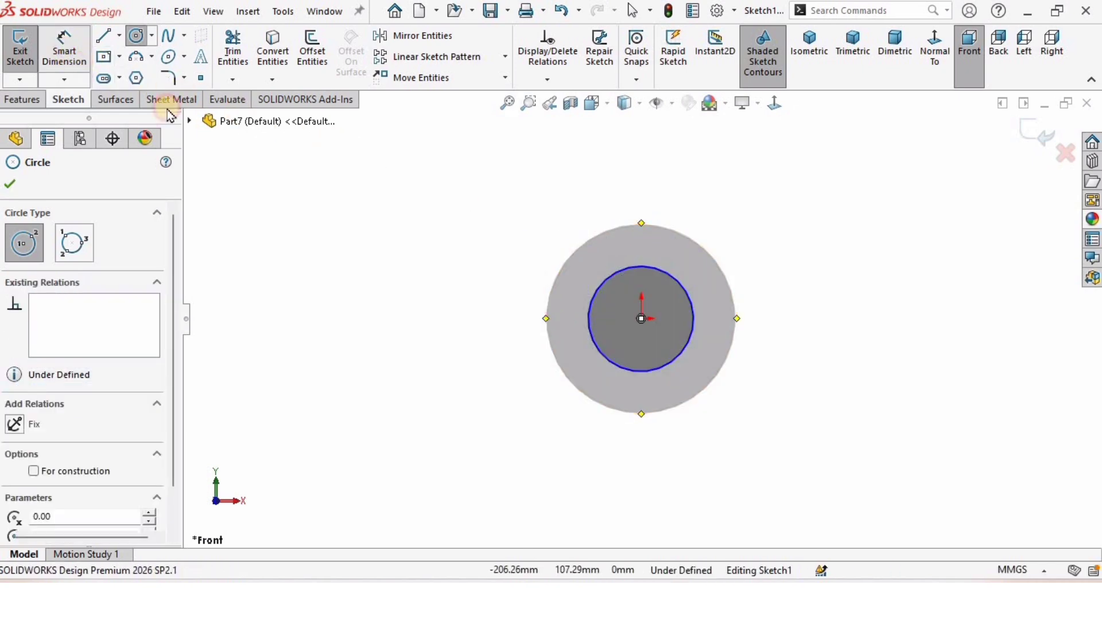
click(687, 298)
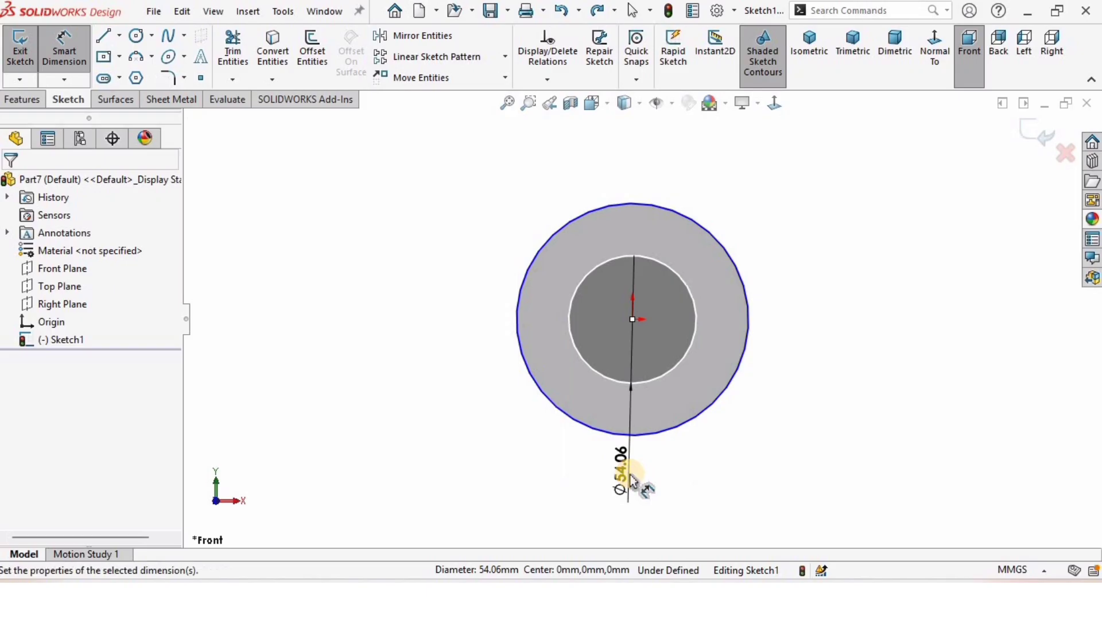
click(629, 474)
text(8)
key(Return)
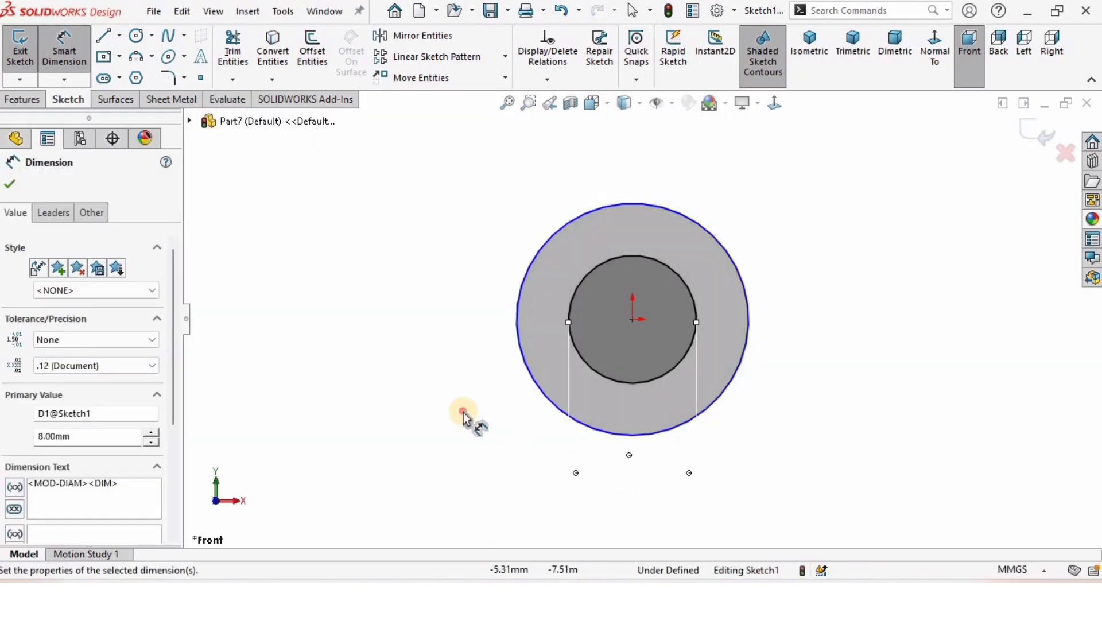
click(464, 415)
- Dimension the outer circle's diameter as 16 mm and reposition the inner circle's dimension just below the circles
scroll(554, 424, up, 3)
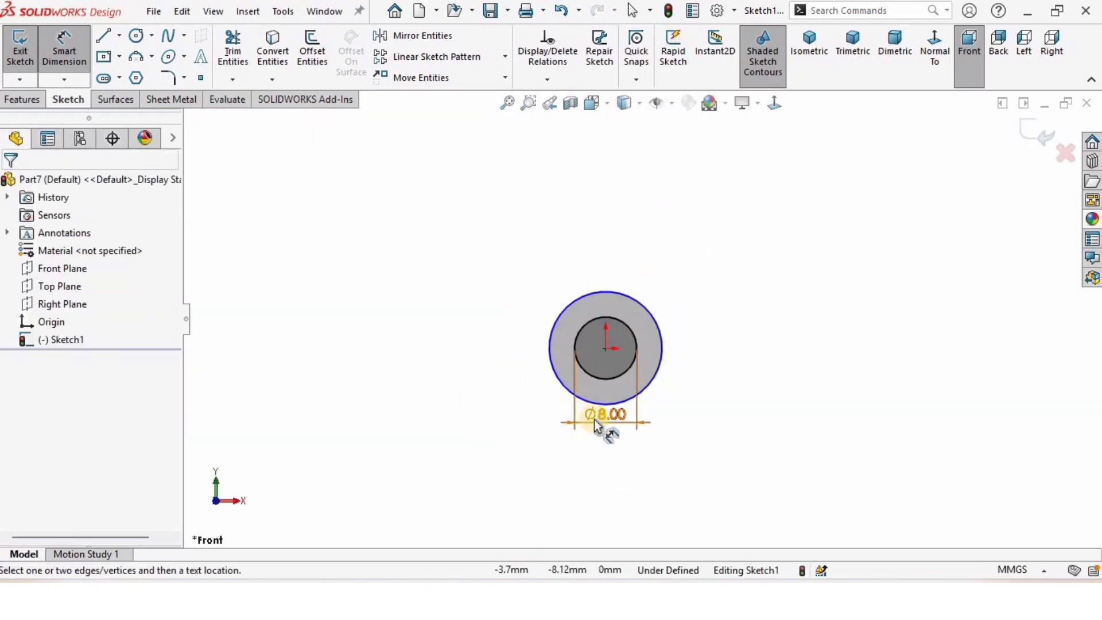
click(658, 376)
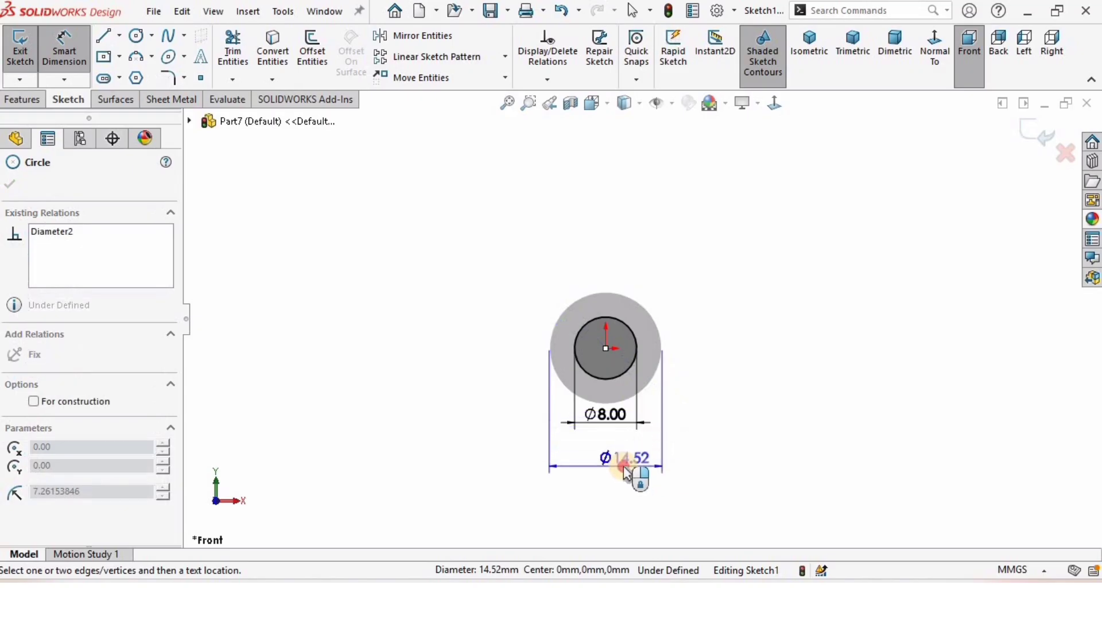
click(624, 467)
text(16)
key(Return)
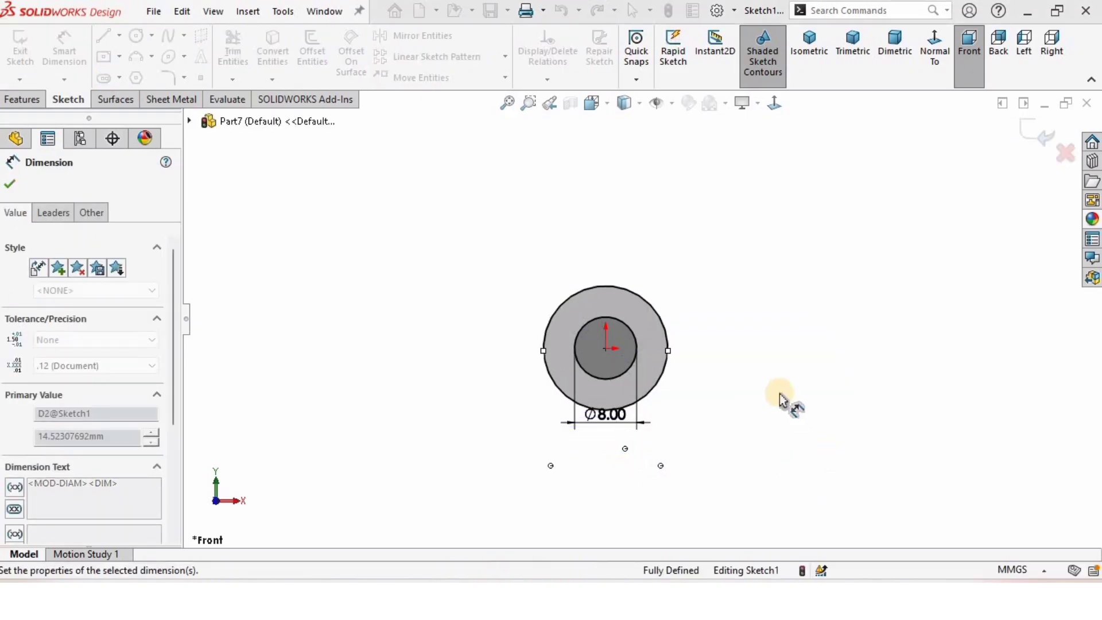
click(769, 425)
drag(607, 417, 597, 437)
- Draw a line upward from the outer circle's left quadrant point and make it vertical
scroll(661, 483, up, 1)
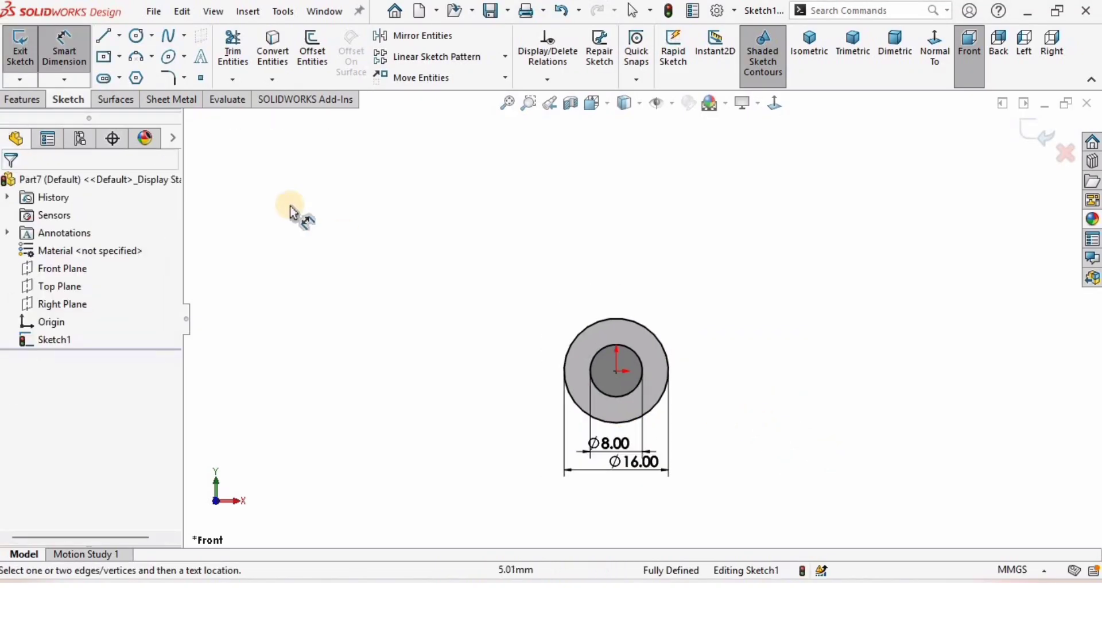
click(107, 38)
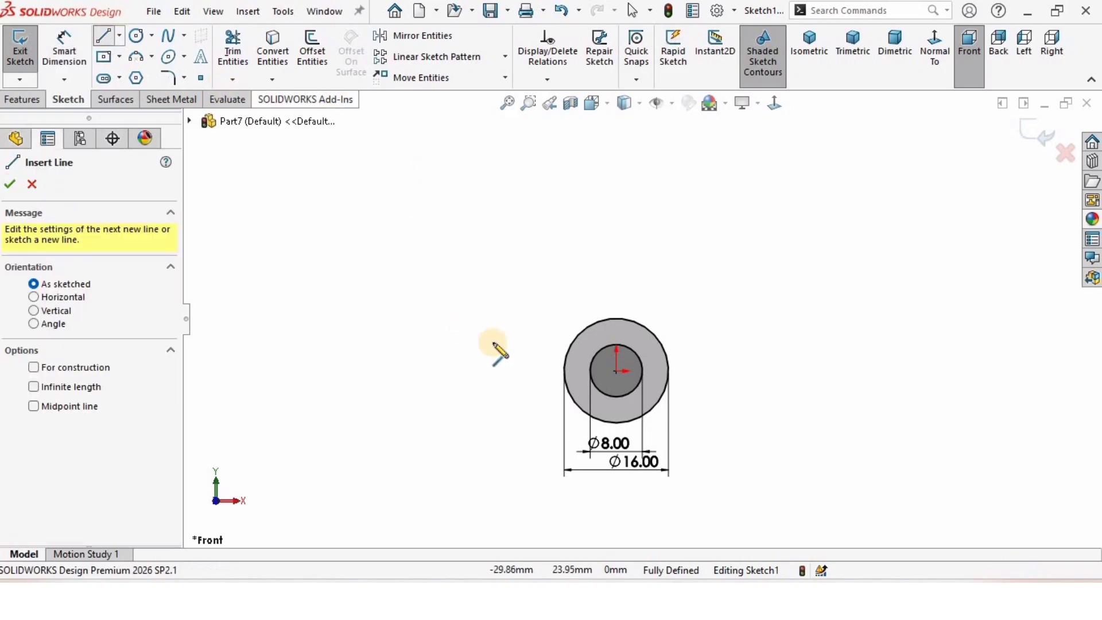
click(564, 371)
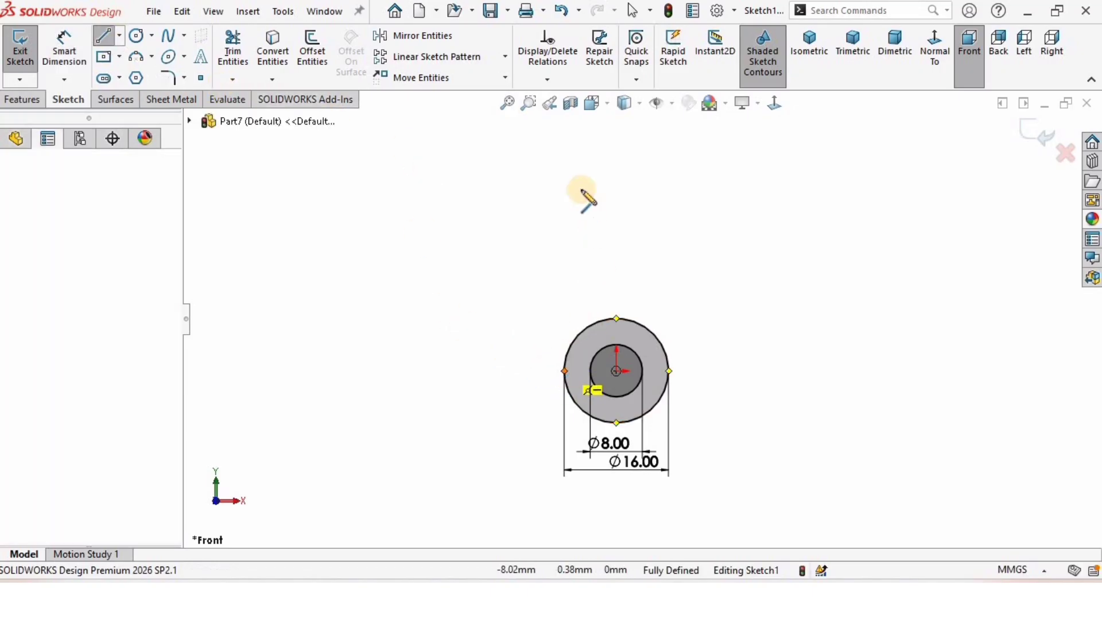
click(547, 185)
key(Escape)
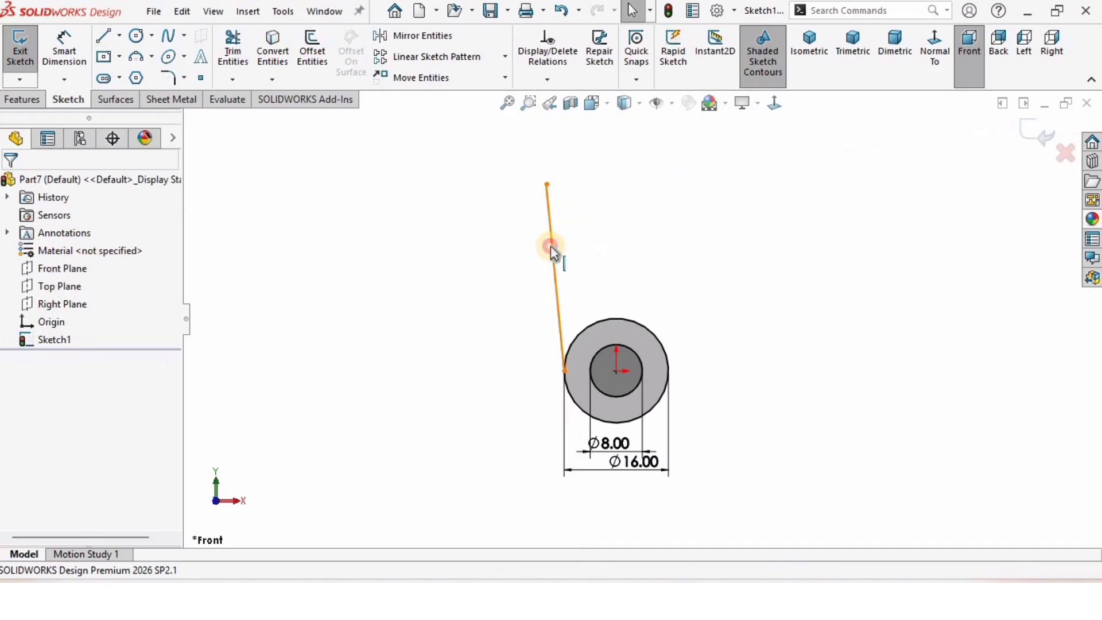
click(575, 222)
click(618, 174)
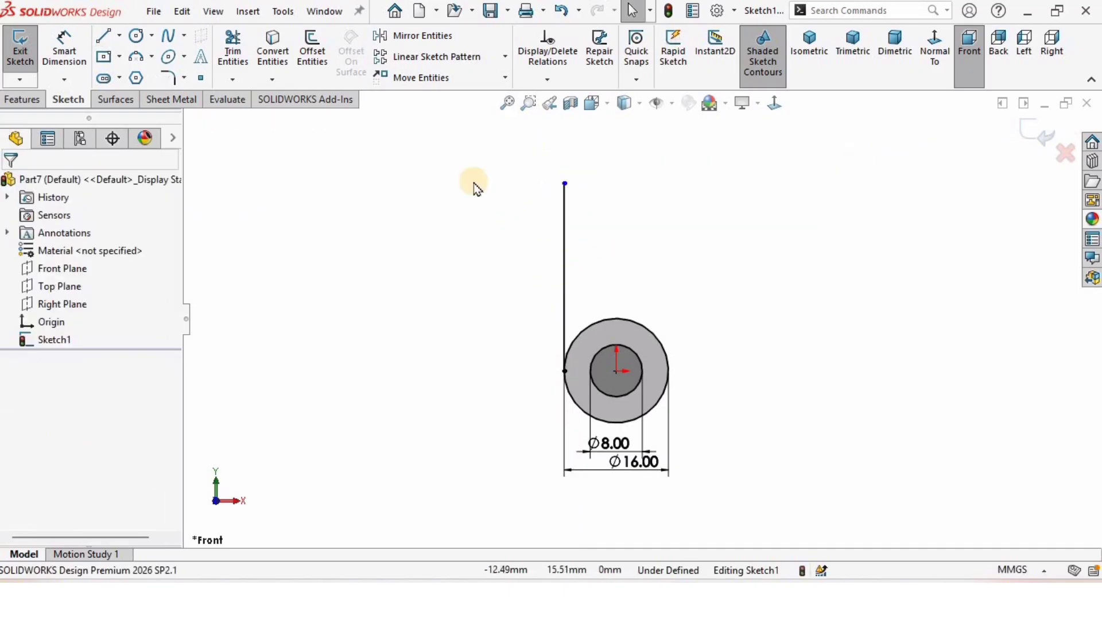
- Draw a three-point arc of about 6.3 mm radius from the vertical line's upper end, curving right, and make it tangent to the line
click(154, 56)
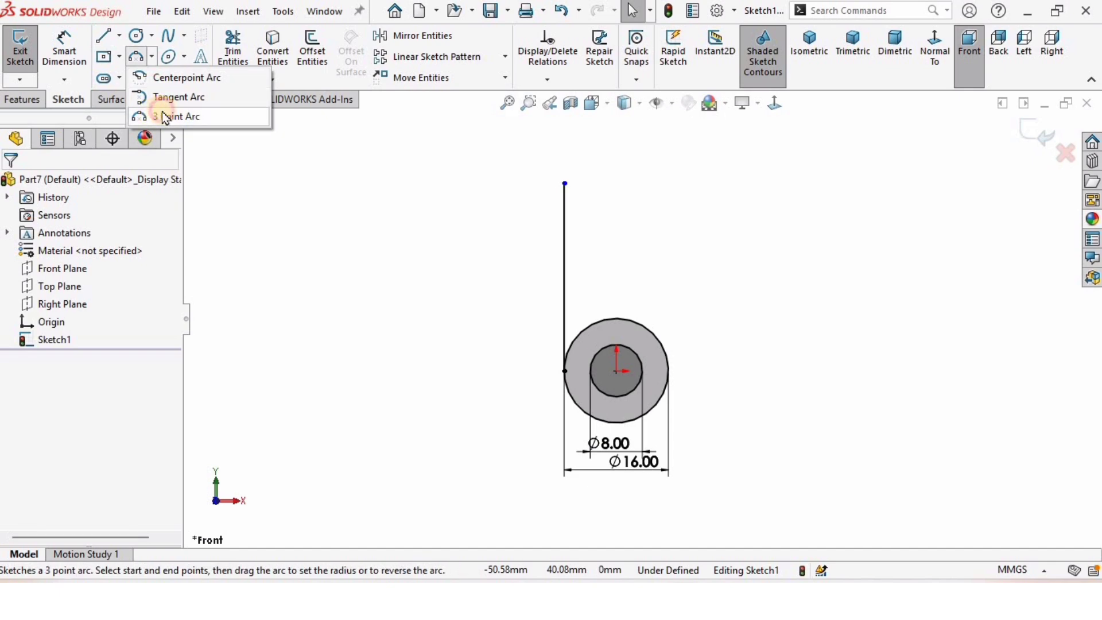
click(154, 113)
scroll(614, 194, up, 1)
scroll(614, 195, down, 2)
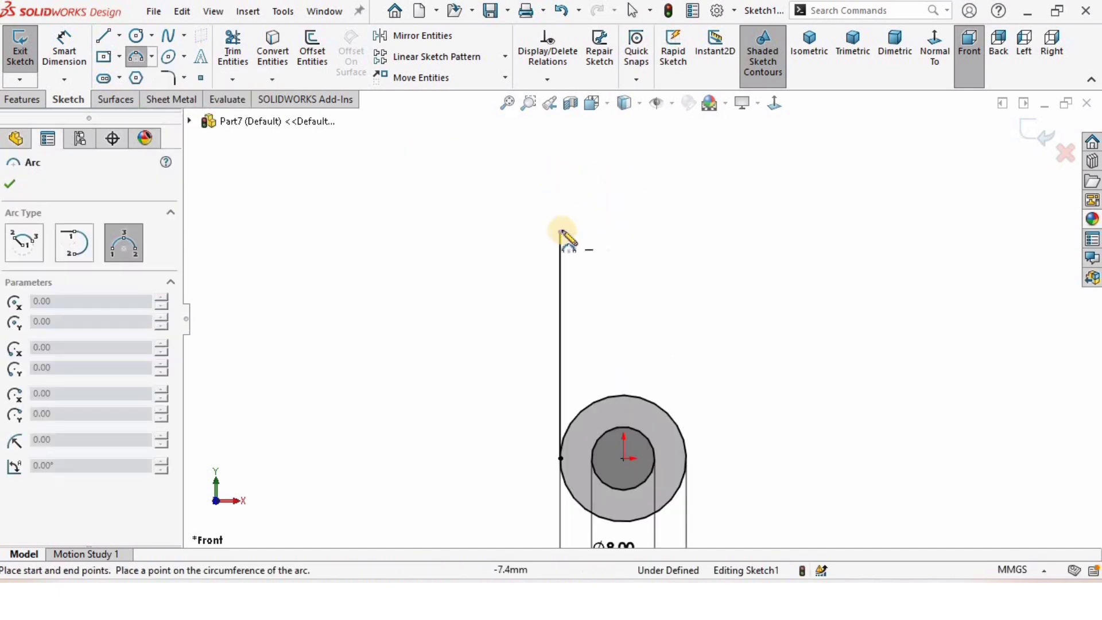
click(613, 186)
click(590, 198)
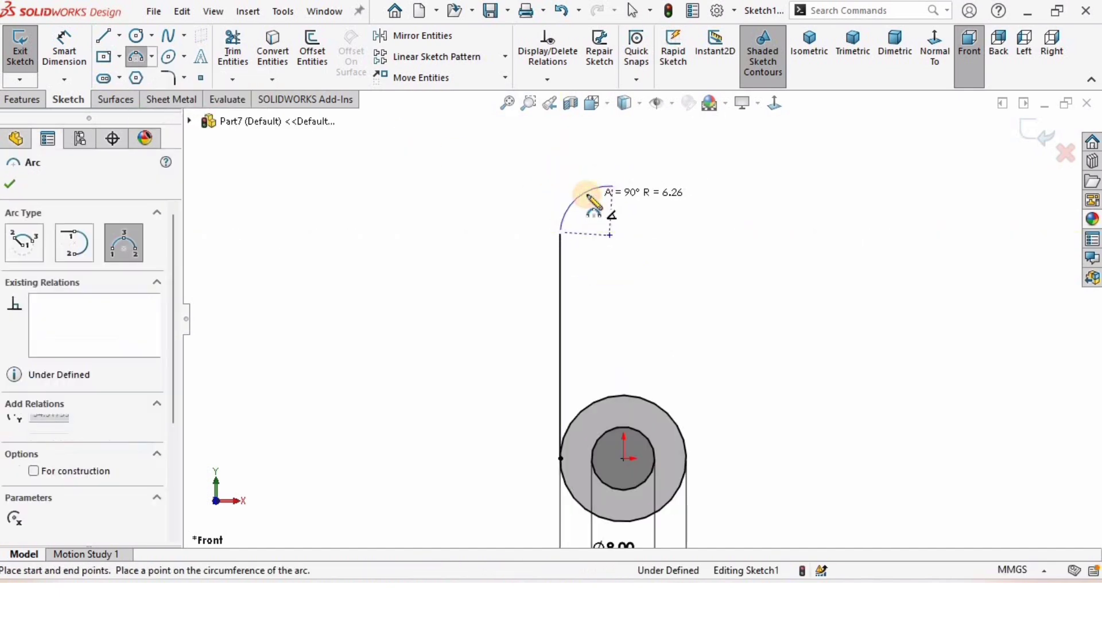
key(Escape)
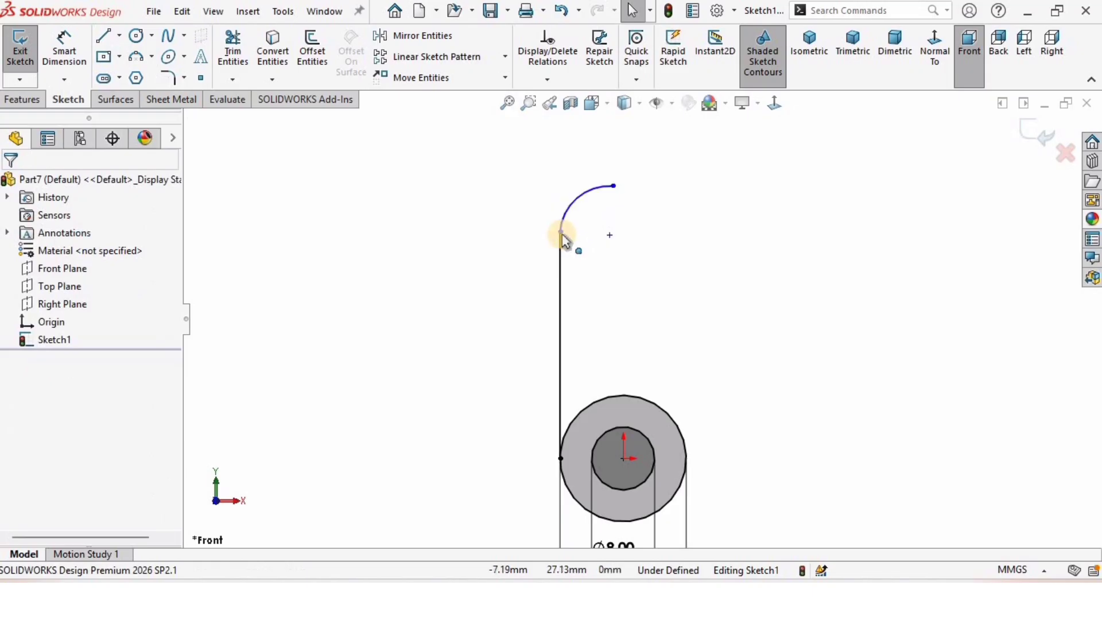
click(561, 233)
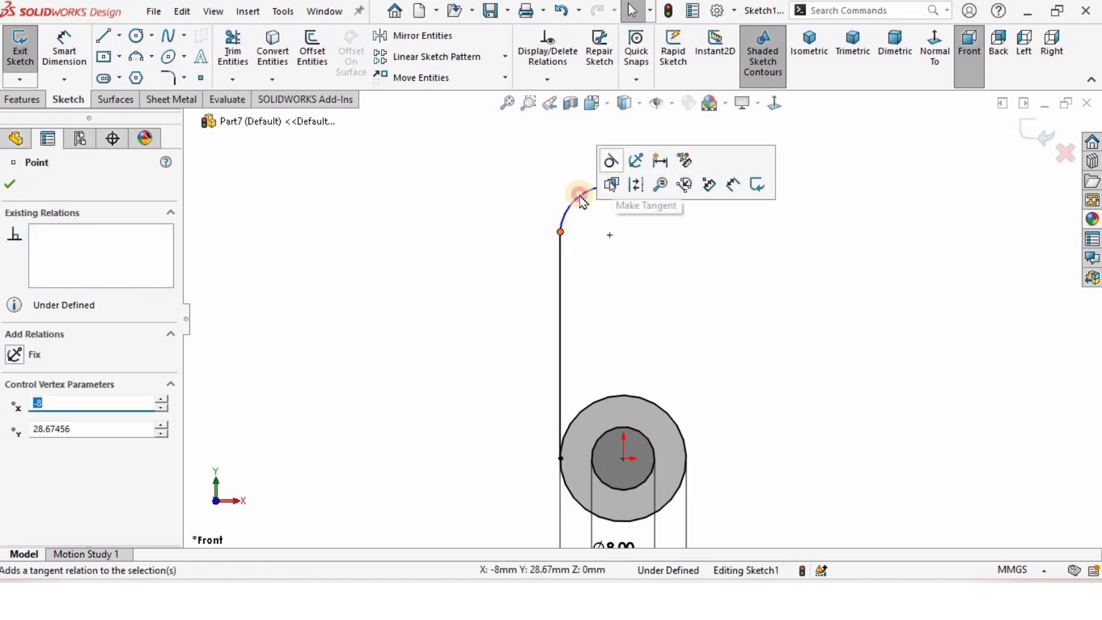
click(461, 297)
- Dimension the vertical line's length as 34.72 mm
click(66, 63)
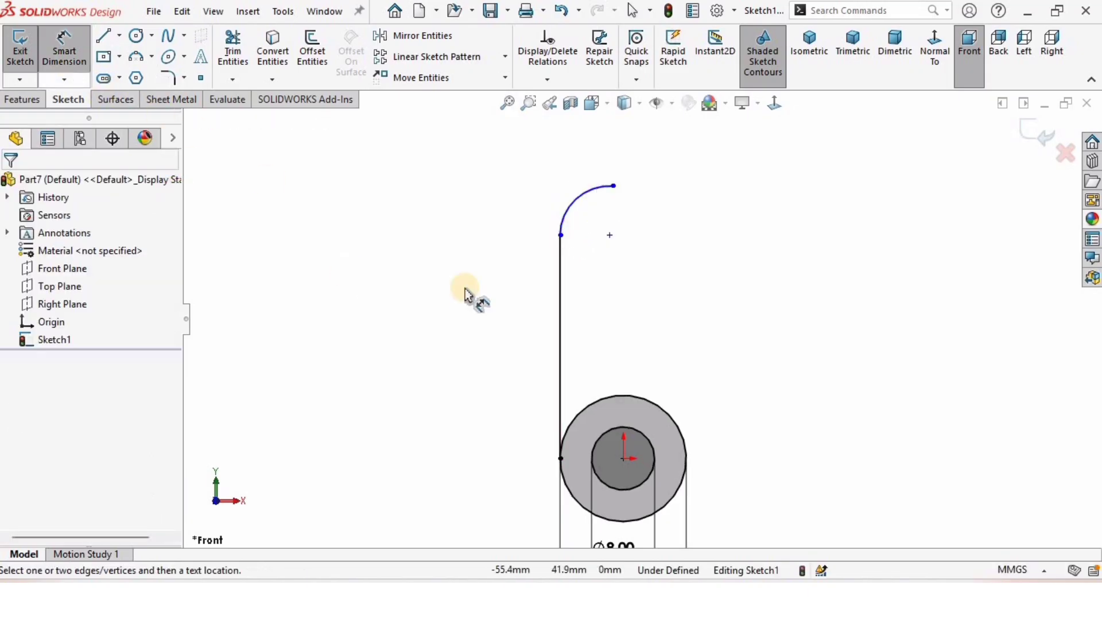
click(539, 295)
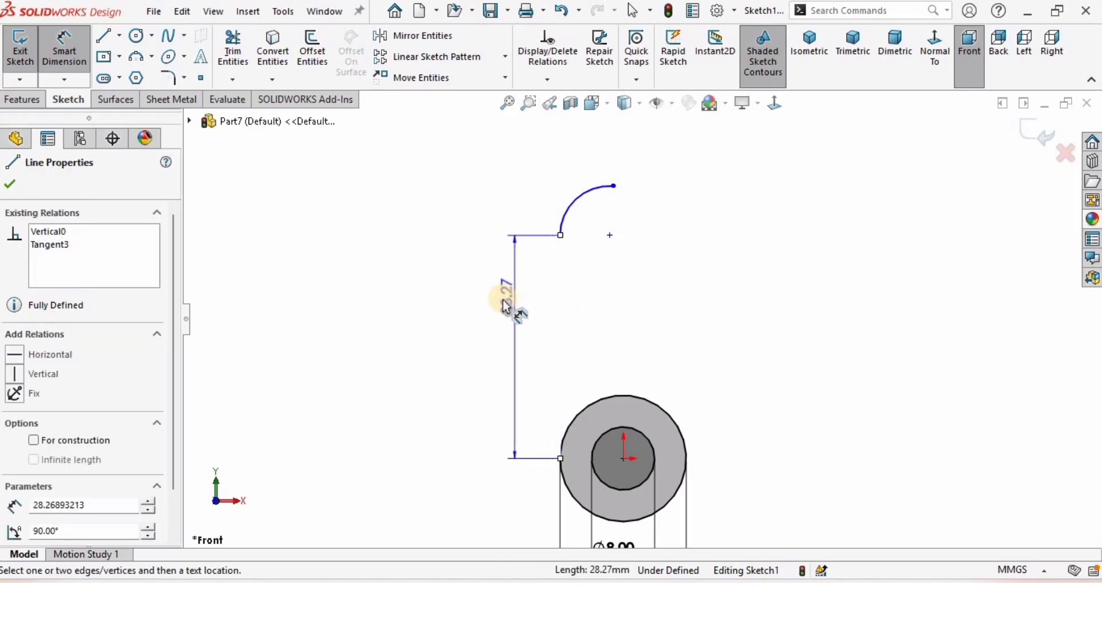
click(503, 313)
text(34.)
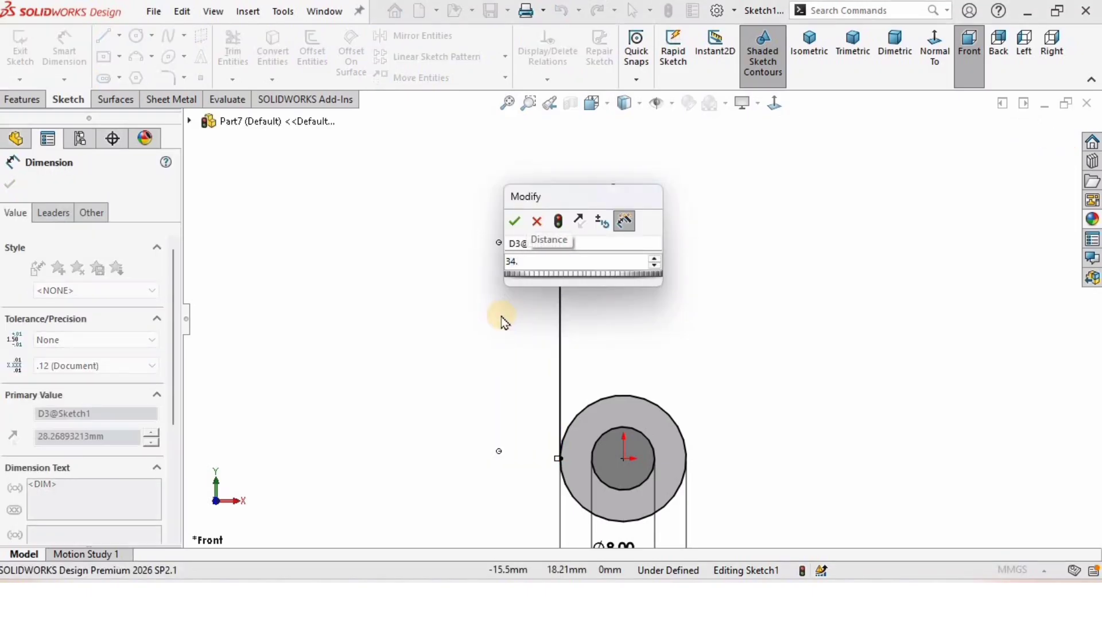
text(72)
key(Return)
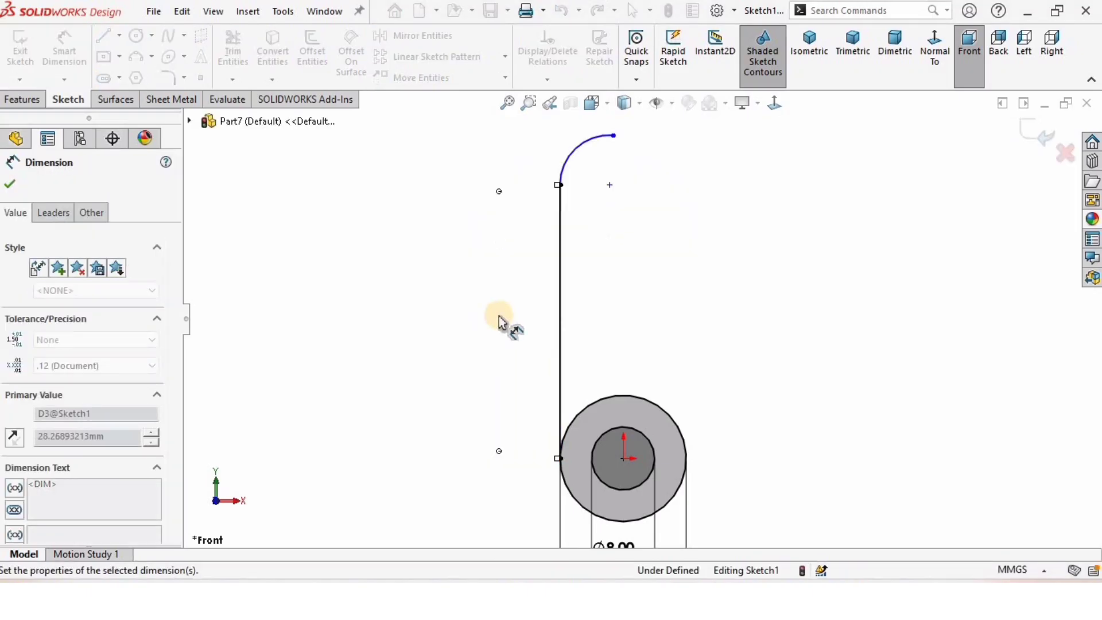
- Dimension the arc's radius as 8 mm
scroll(574, 233, up, 1)
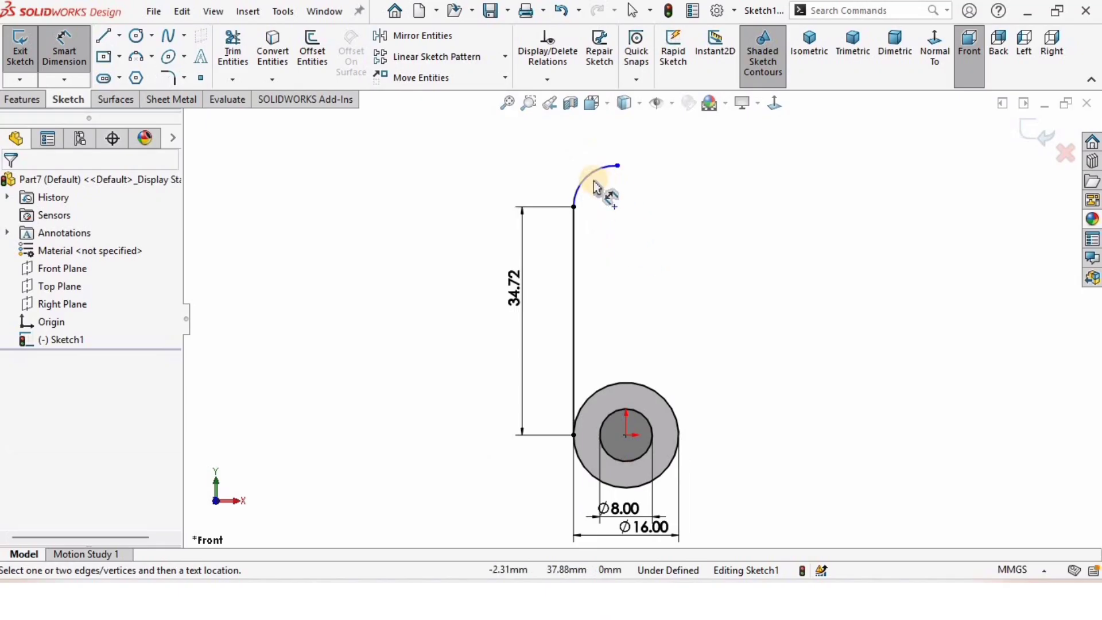
click(558, 167)
click(505, 315)
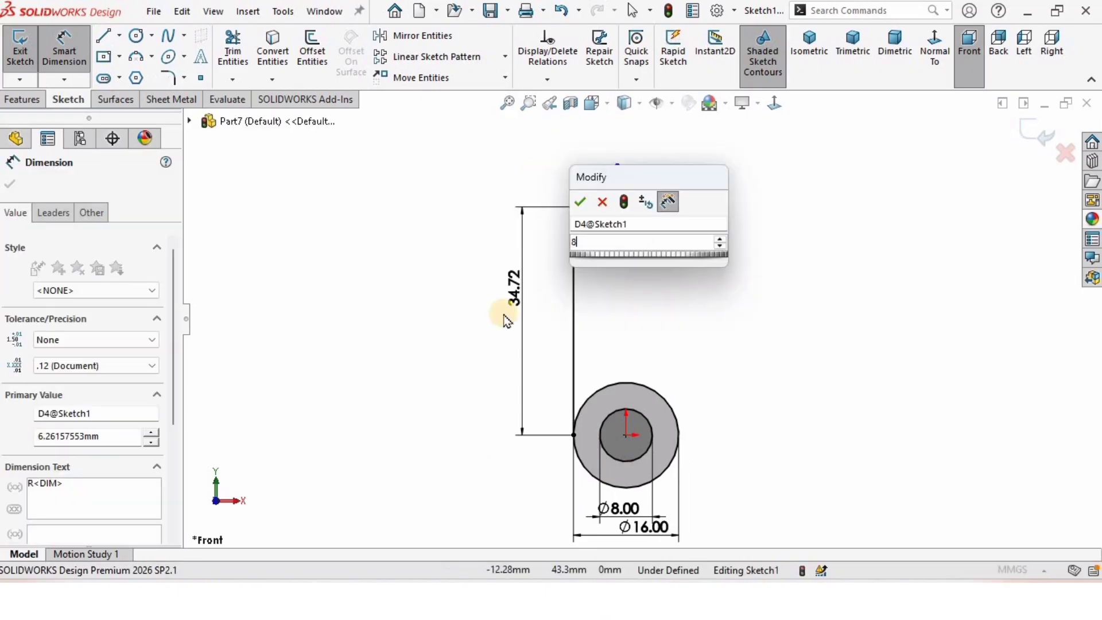
- Draw a slanted line from the arc's free end up to the right and make it tangent to the arc
scroll(718, 221, up, 2)
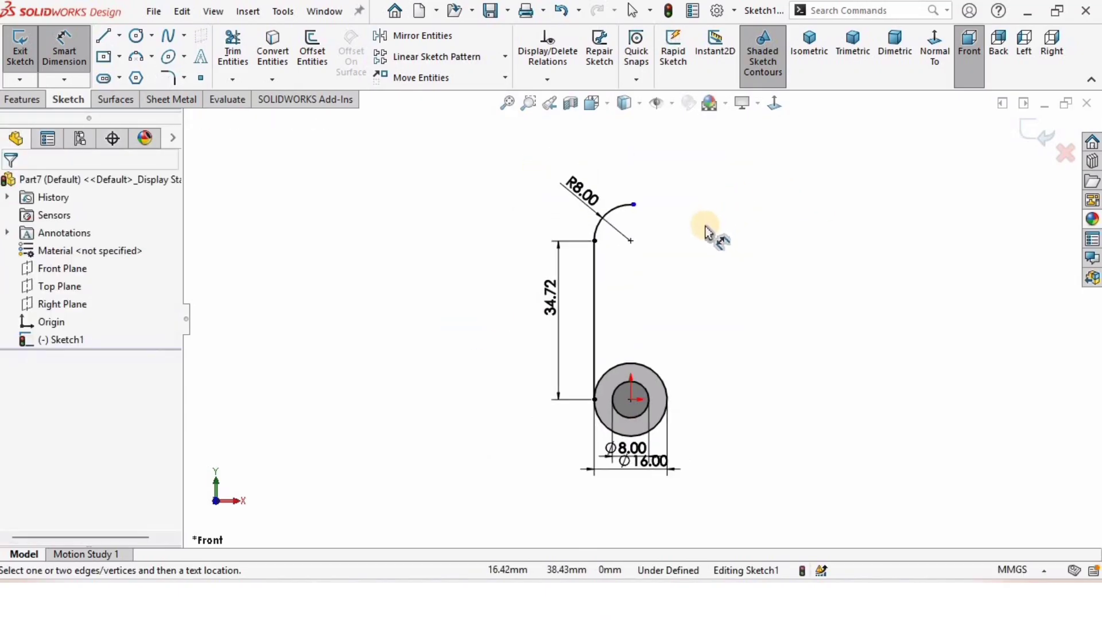
click(115, 40)
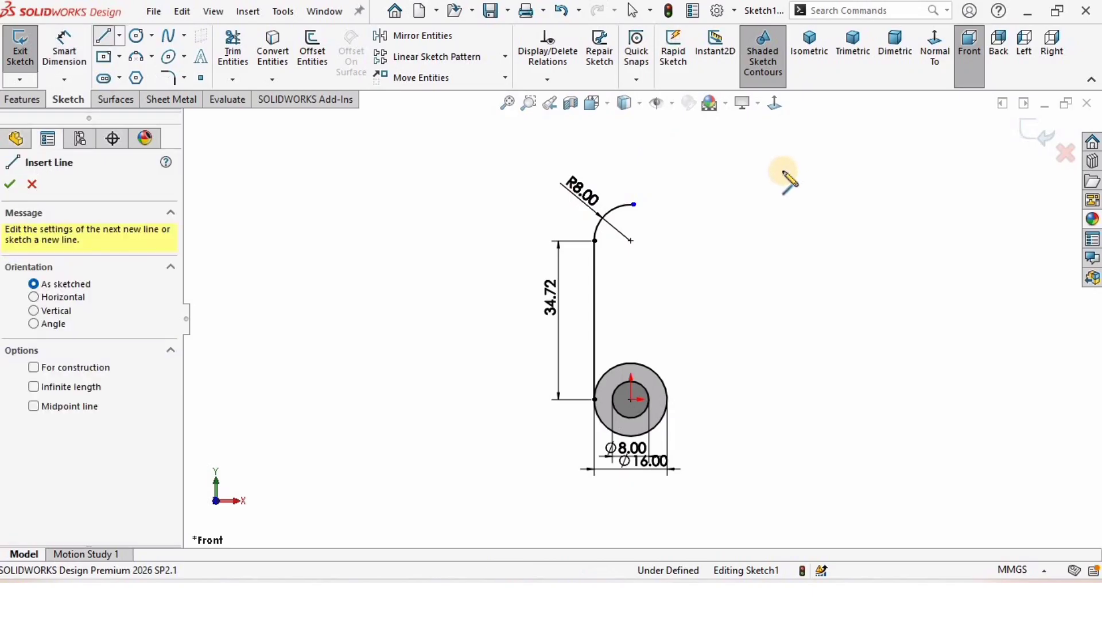
ctrl+middle_drag(787, 179, 752, 215)
click(600, 238)
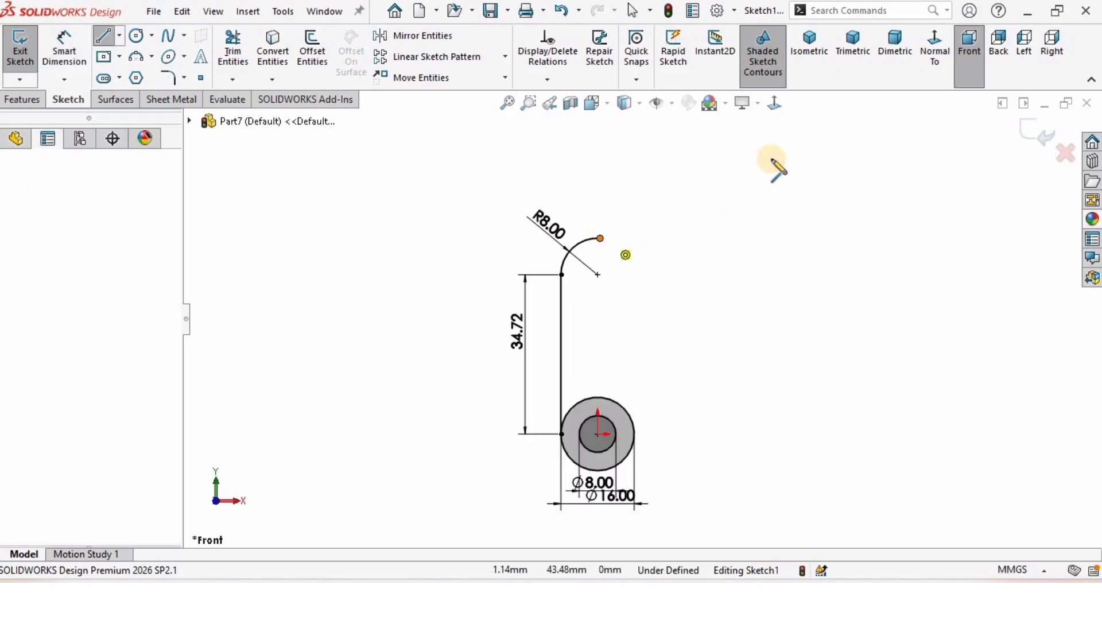
key(Escape)
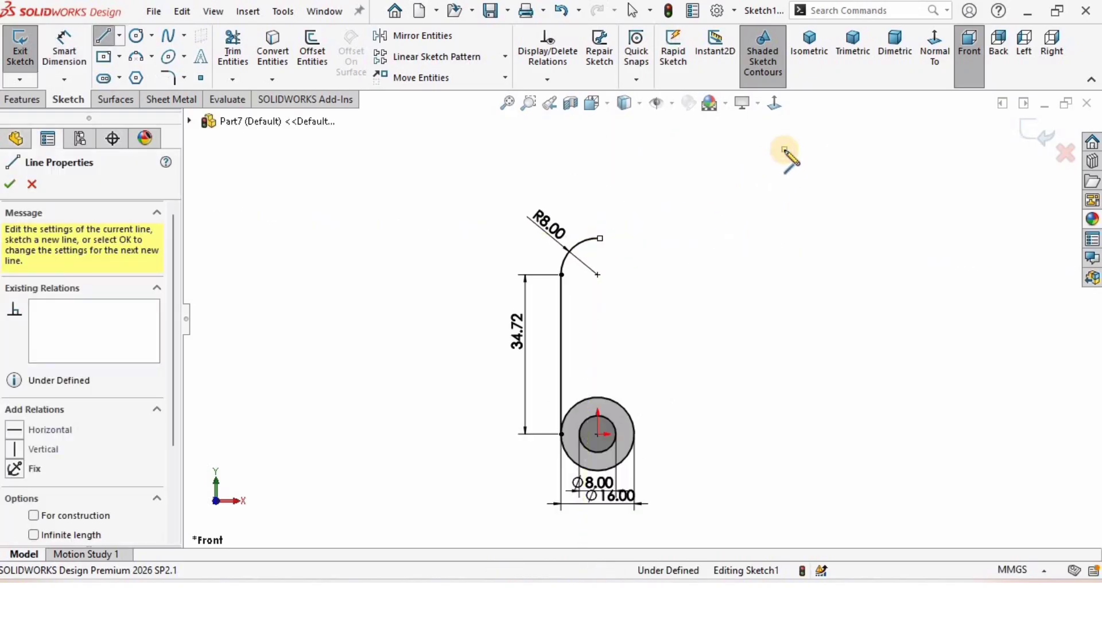
key(Escape)
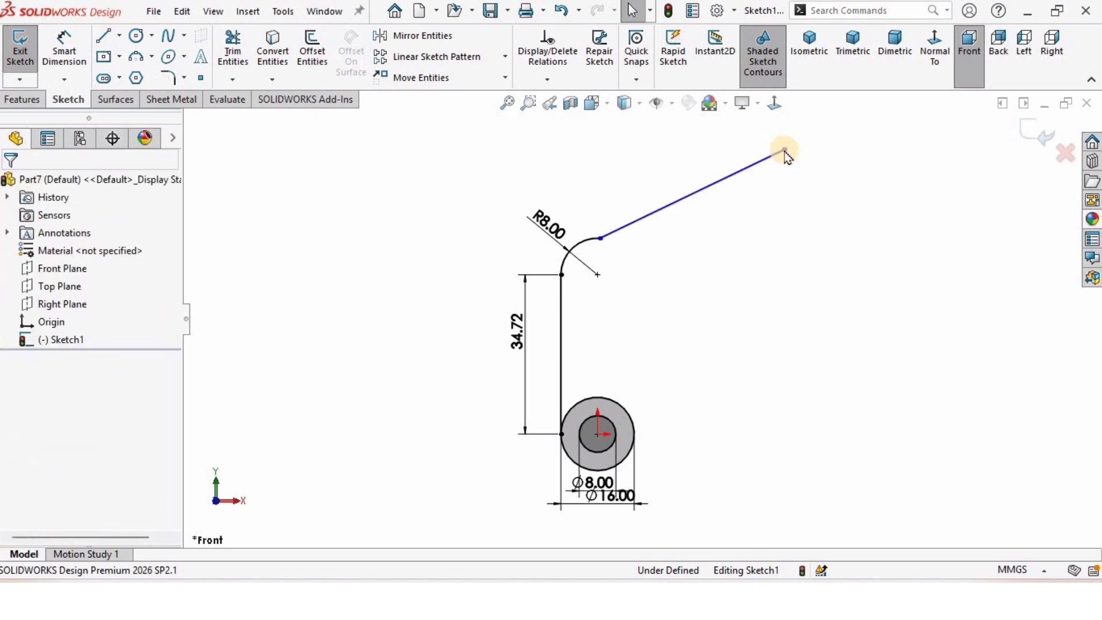
click(603, 244)
click(604, 174)
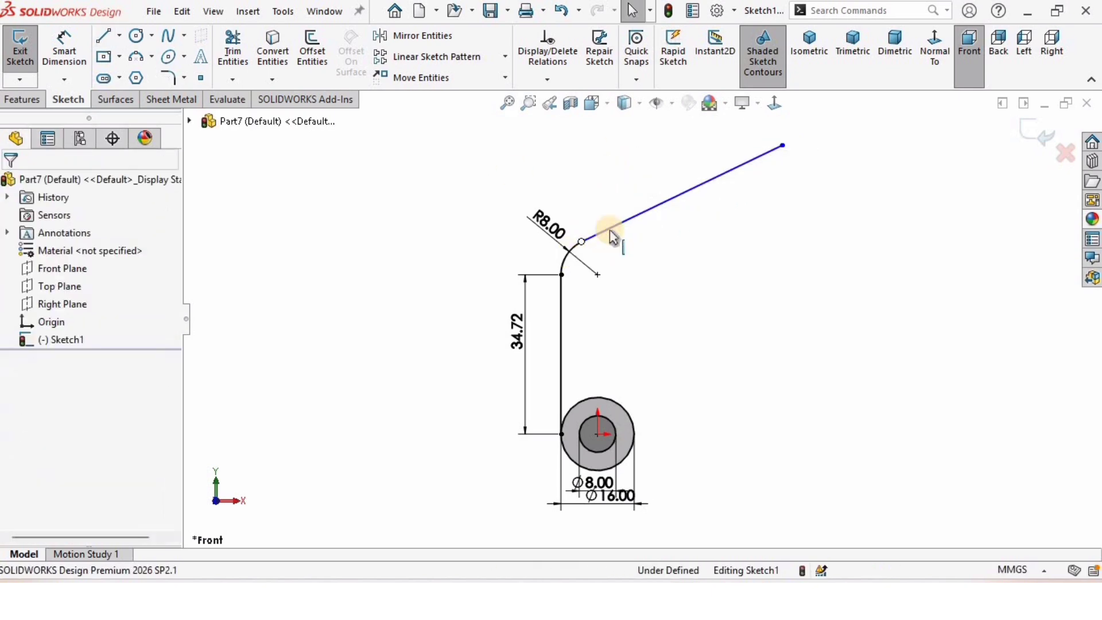
- Dimension the outer reflex angle between the slanted line and the vertical line as 250.03°
click(73, 47)
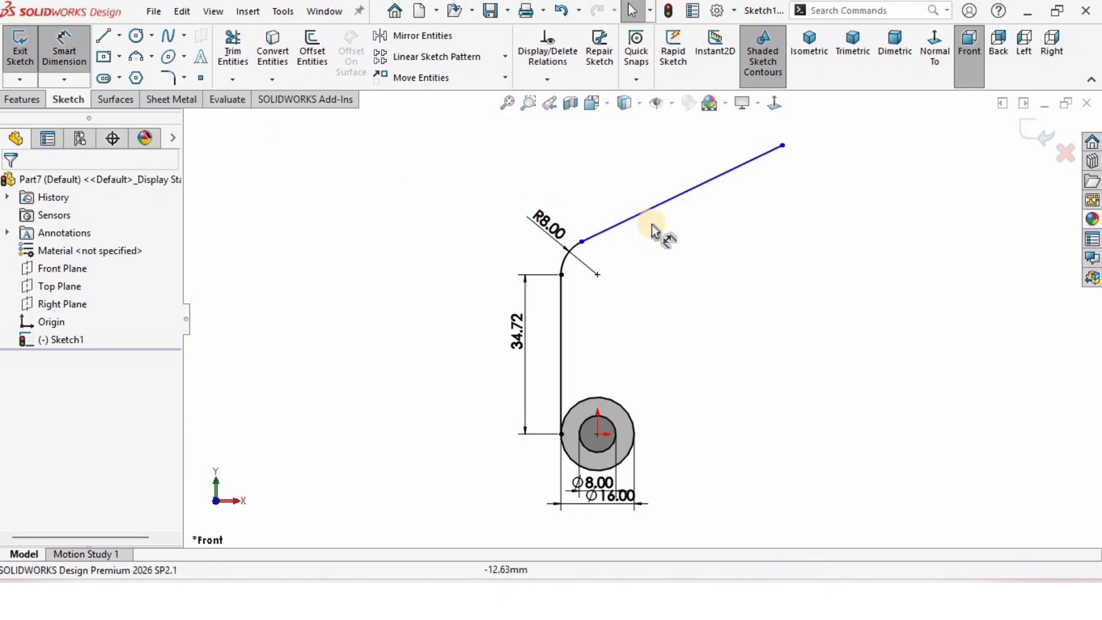
click(658, 206)
click(562, 312)
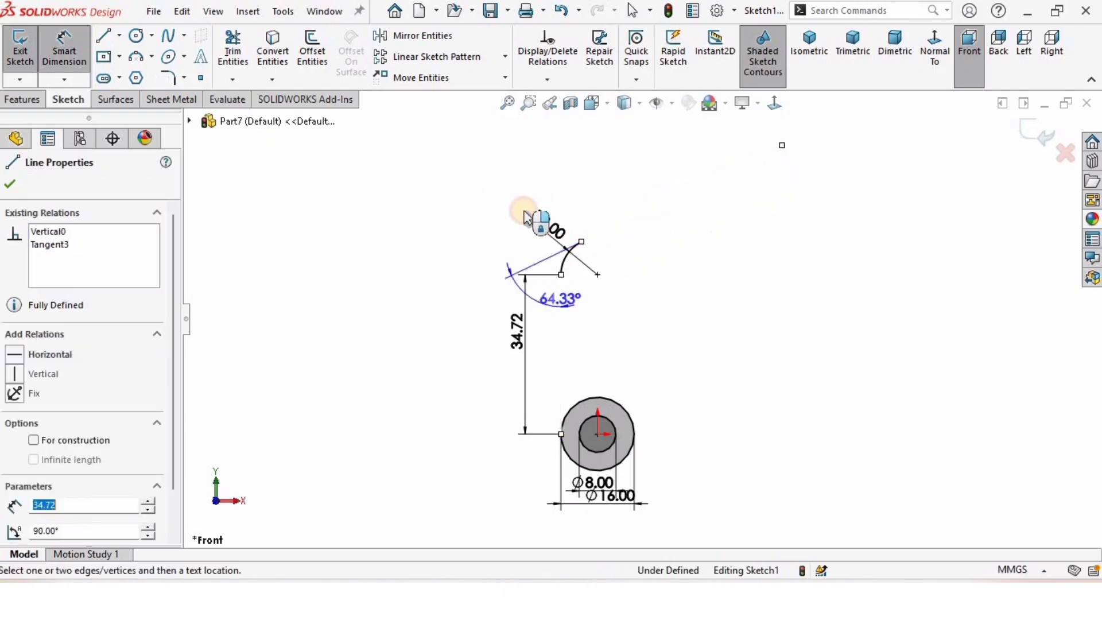
click(519, 201)
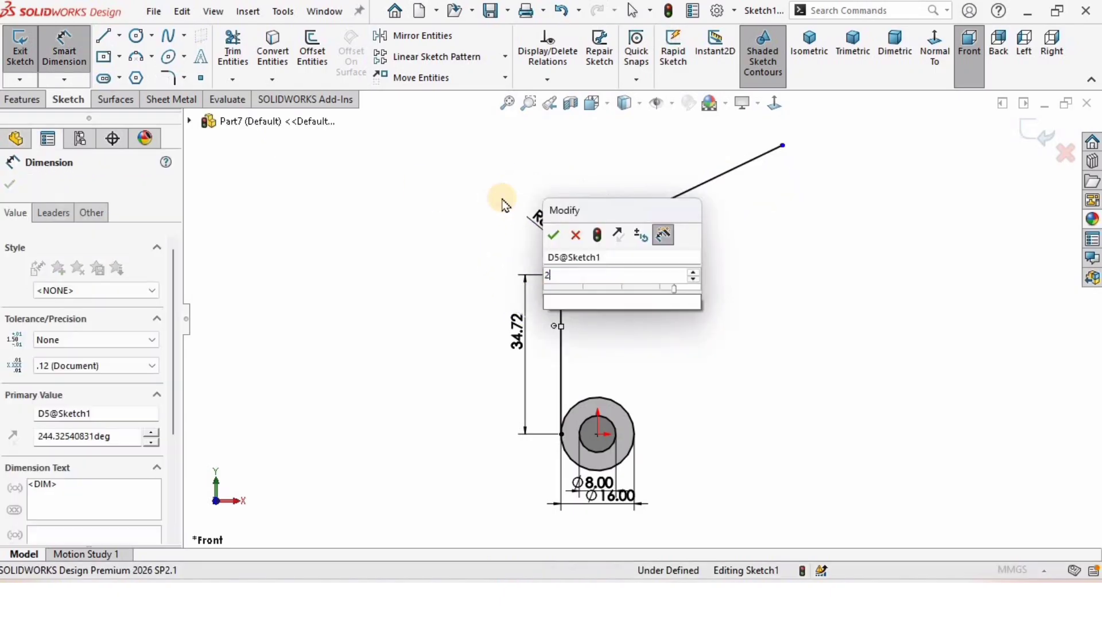
text(250.03)
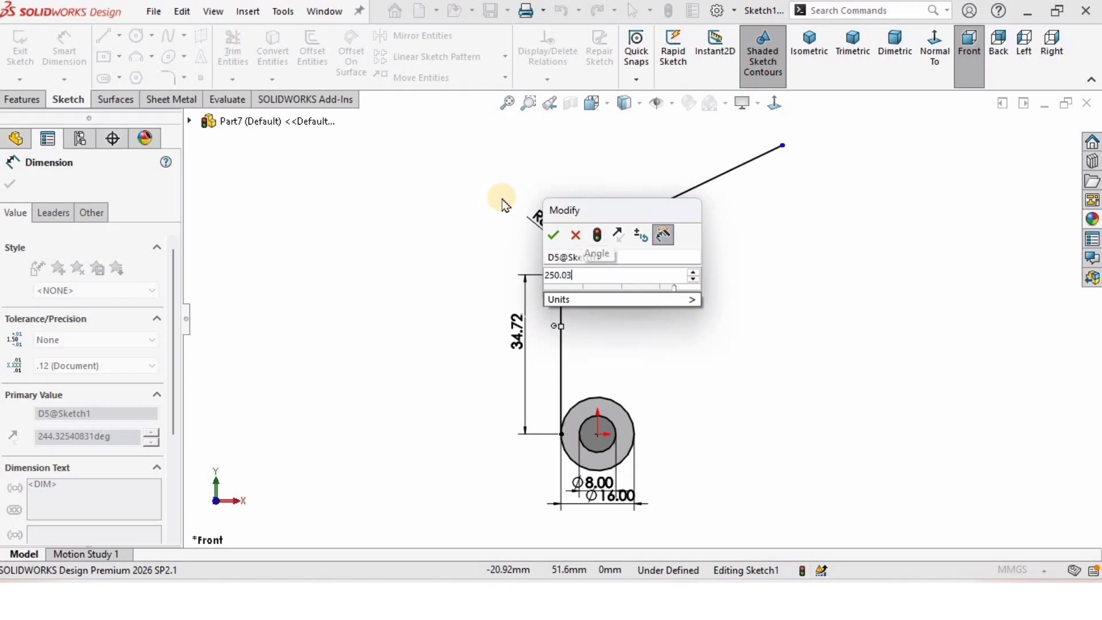
key(Return)
click(423, 282)
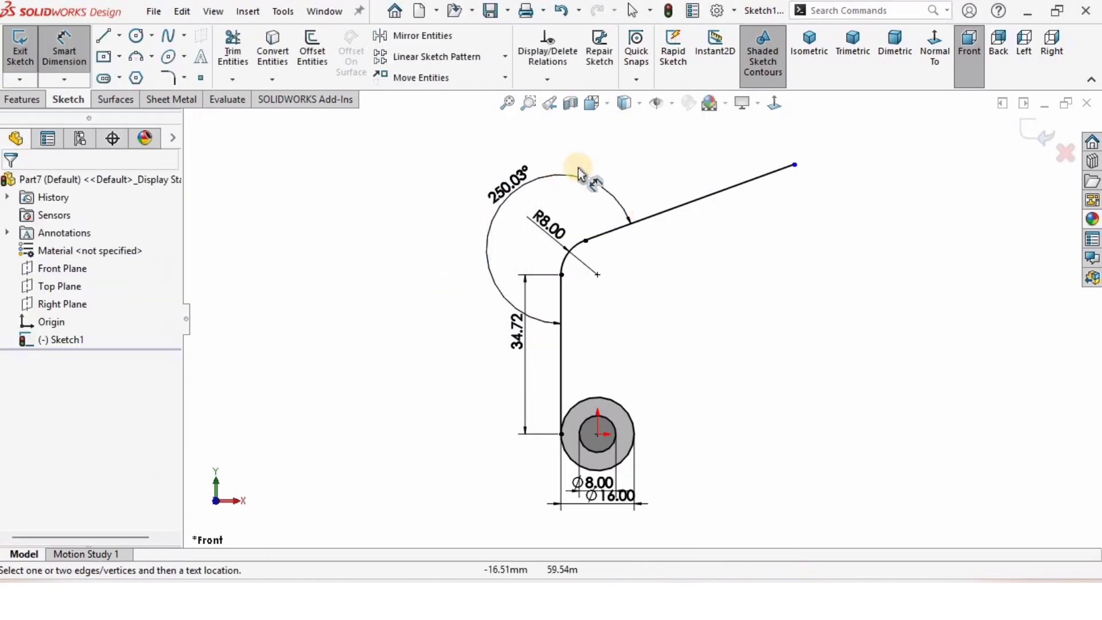
- Dimension the slanted line's length as 58.12 mm
click(740, 186)
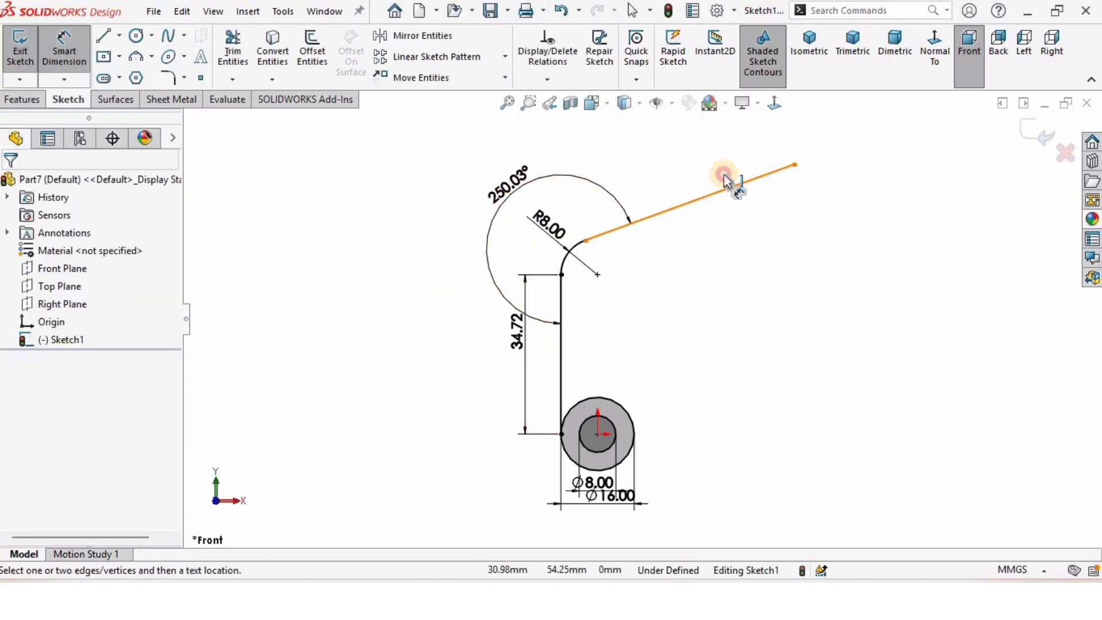
click(706, 233)
text(58.12)
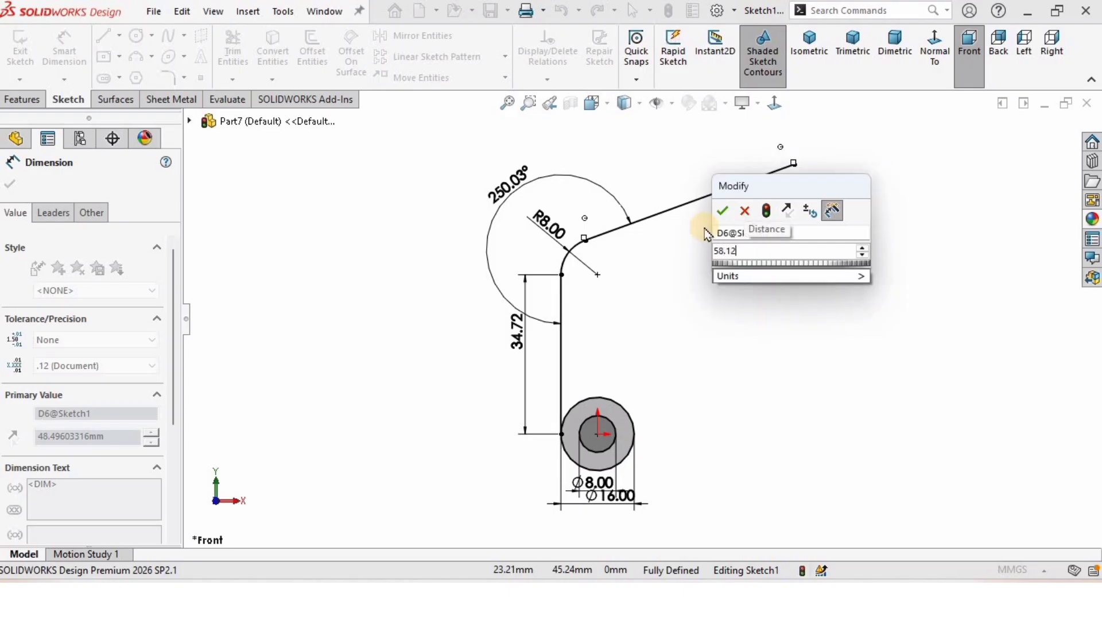
key(Return)
scroll(802, 257, up, 2)
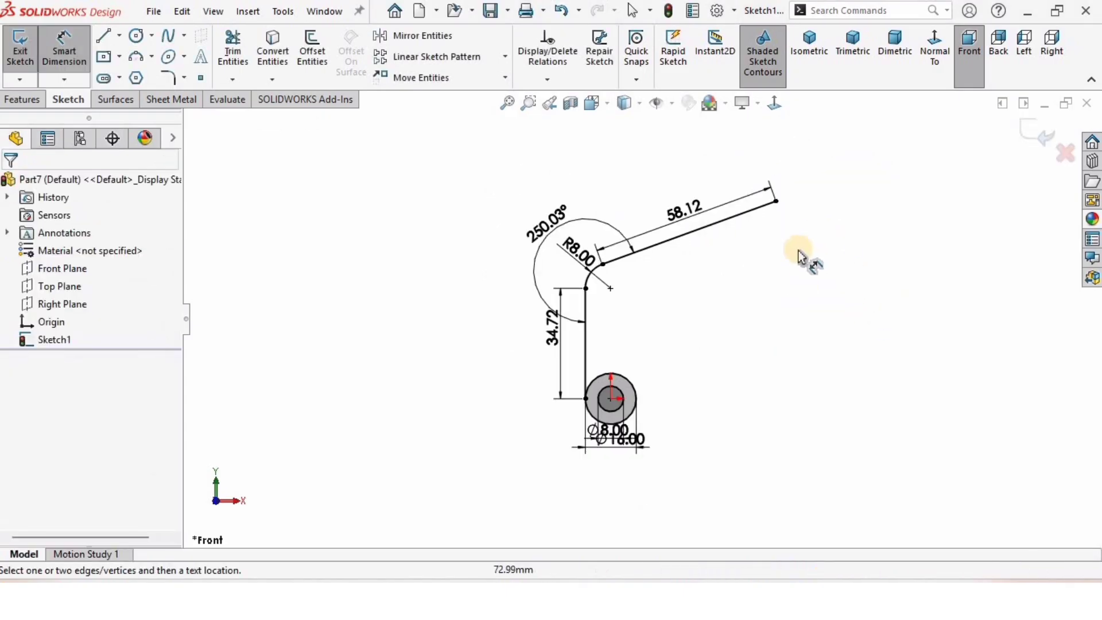
scroll(802, 256, down, 1)
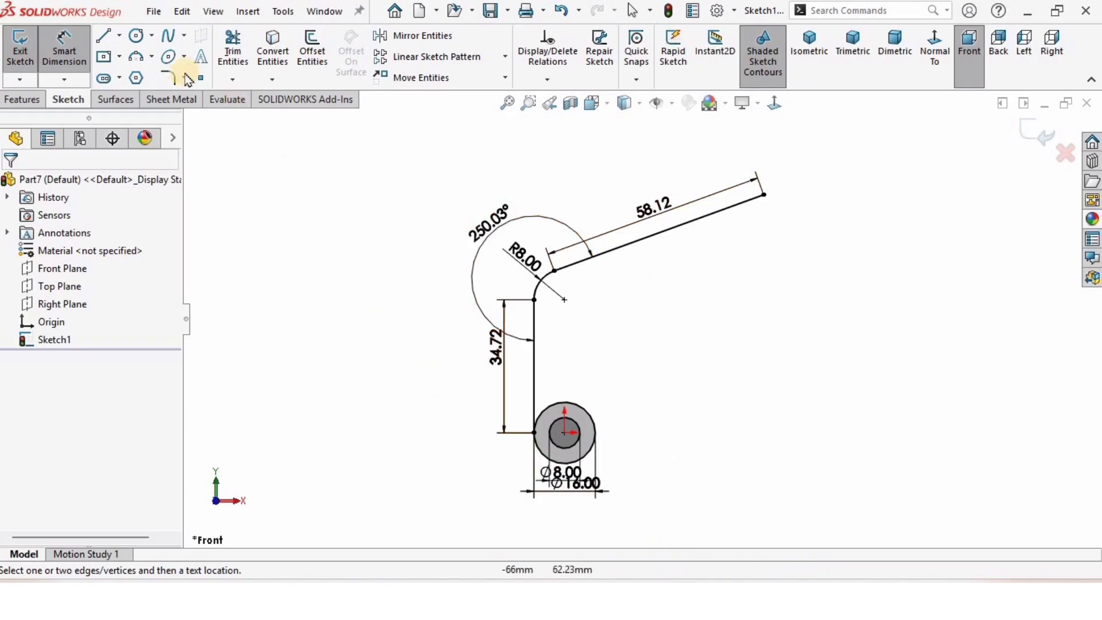
- Draw a three-point arc of about 11.6 mm radius from the slanted line's upper end, bulging right and curving back down
click(153, 57)
click(171, 114)
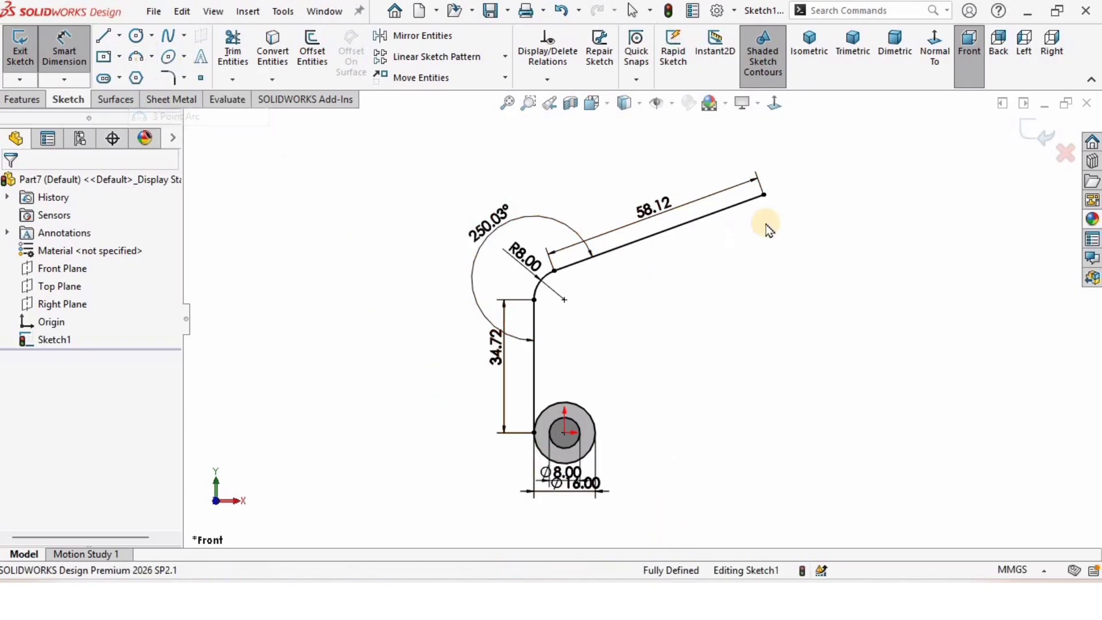
click(763, 195)
click(778, 281)
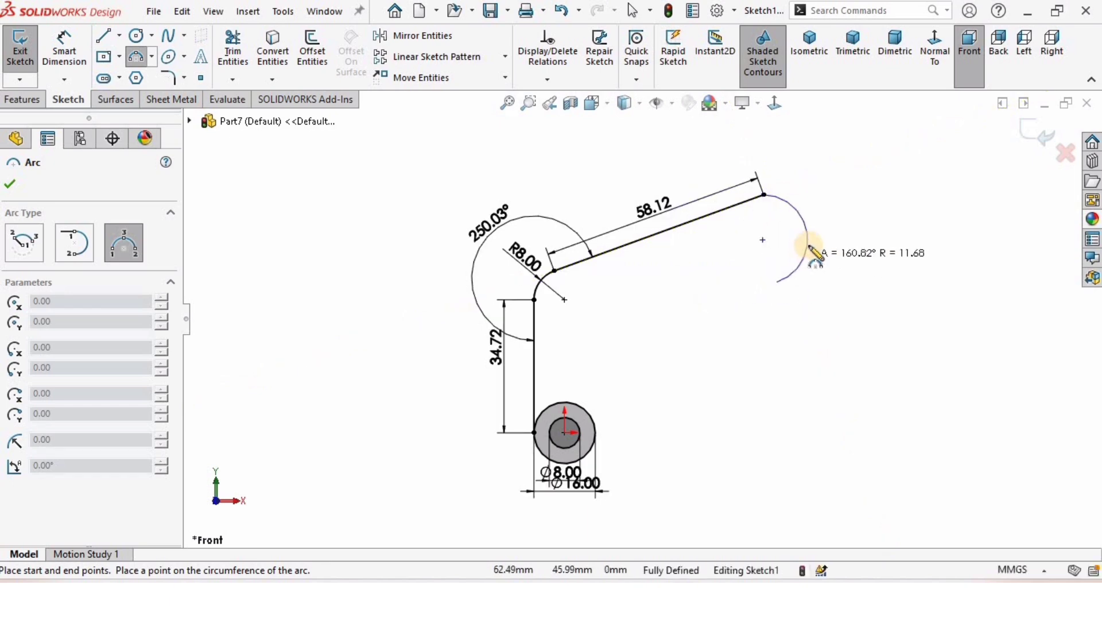
click(810, 243)
key(Escape)
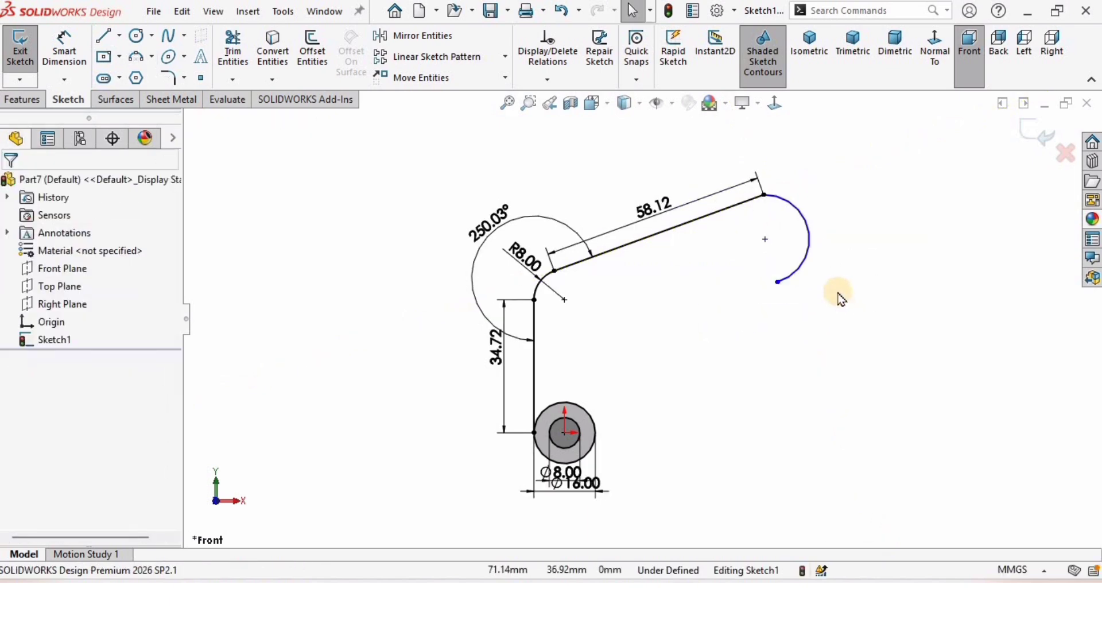
- Dimension the new end arc's radius as 8 mm and make the arc tangent to the slanted line
click(74, 49)
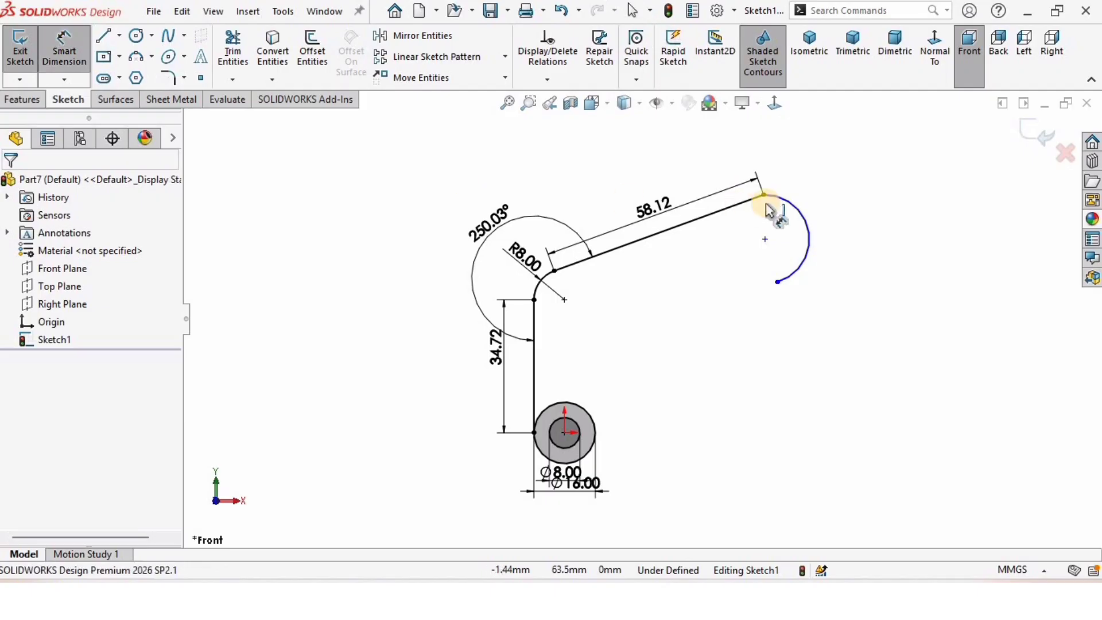
click(846, 212)
click(838, 194)
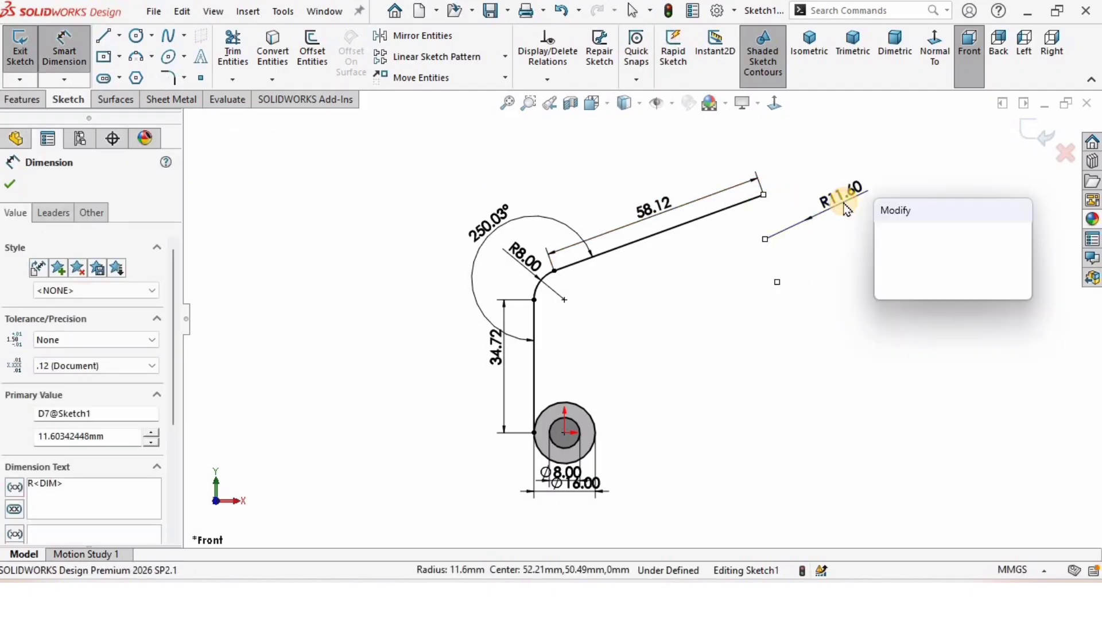
click(832, 346)
key(Escape)
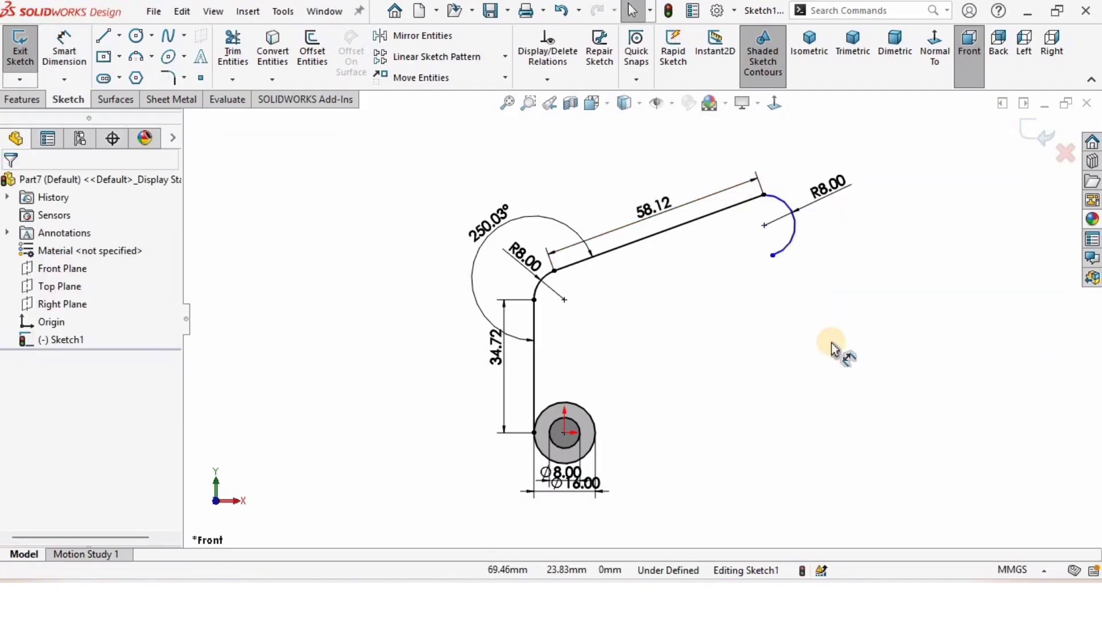
click(765, 193)
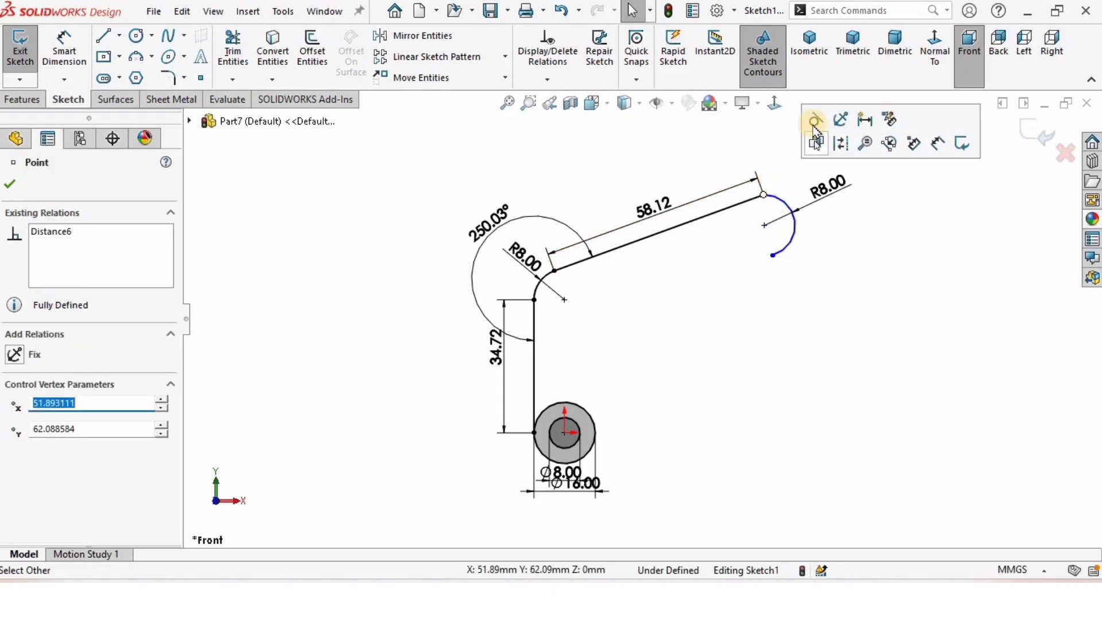
click(786, 355)
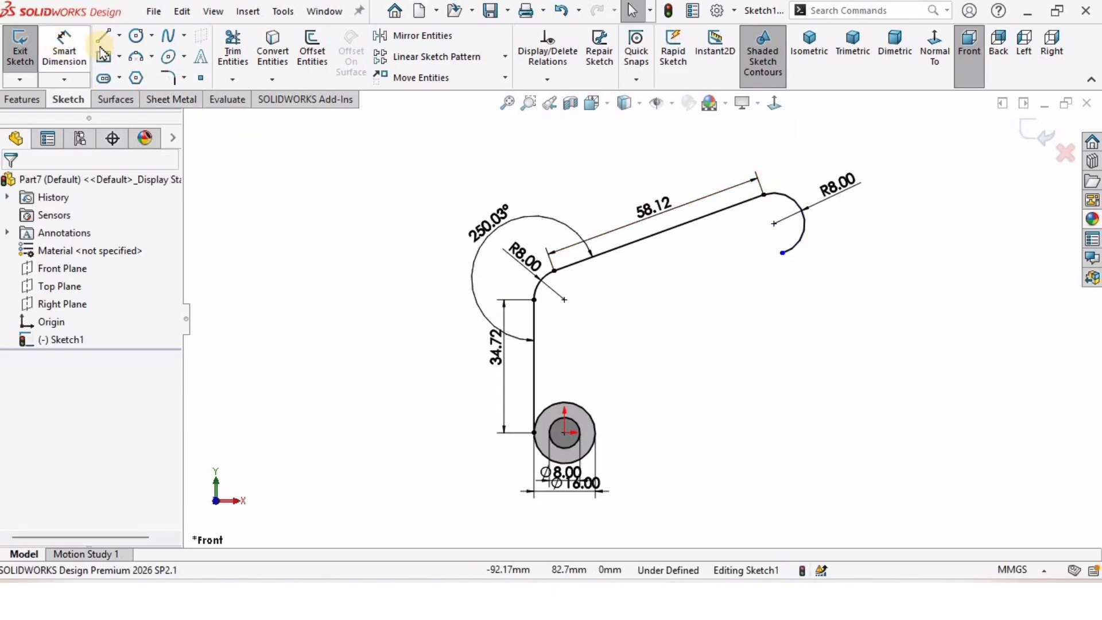
- Draw two connected lines from the 16 mm circle's right quadrant, about 29 mm upward and about 48.8 mm to the end arc's free end
key(l)
scroll(574, 337, down, 2)
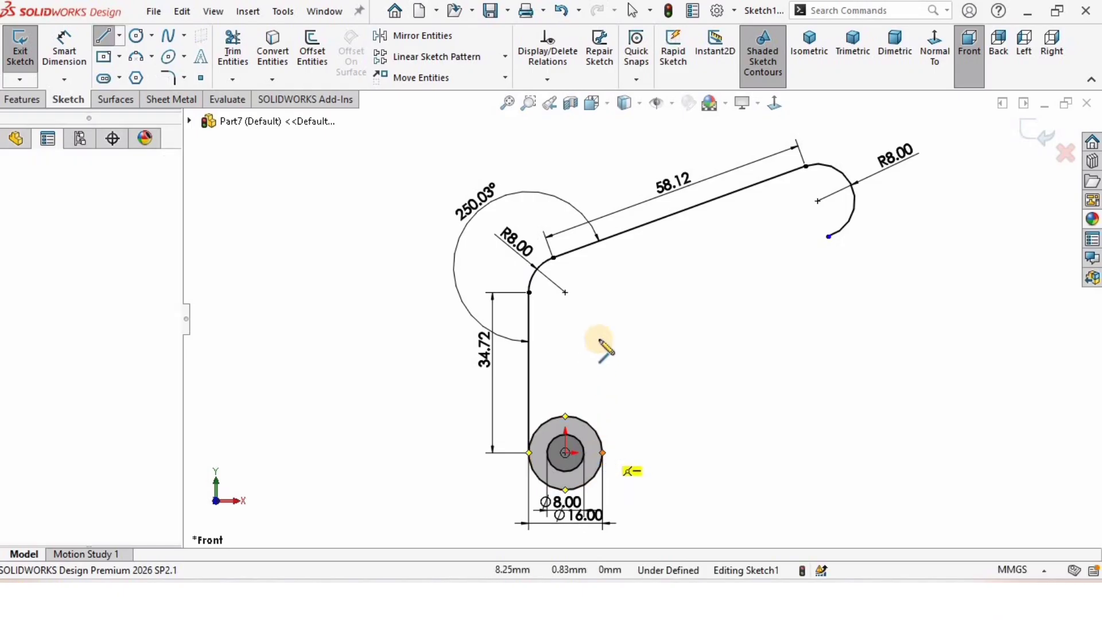
click(618, 320)
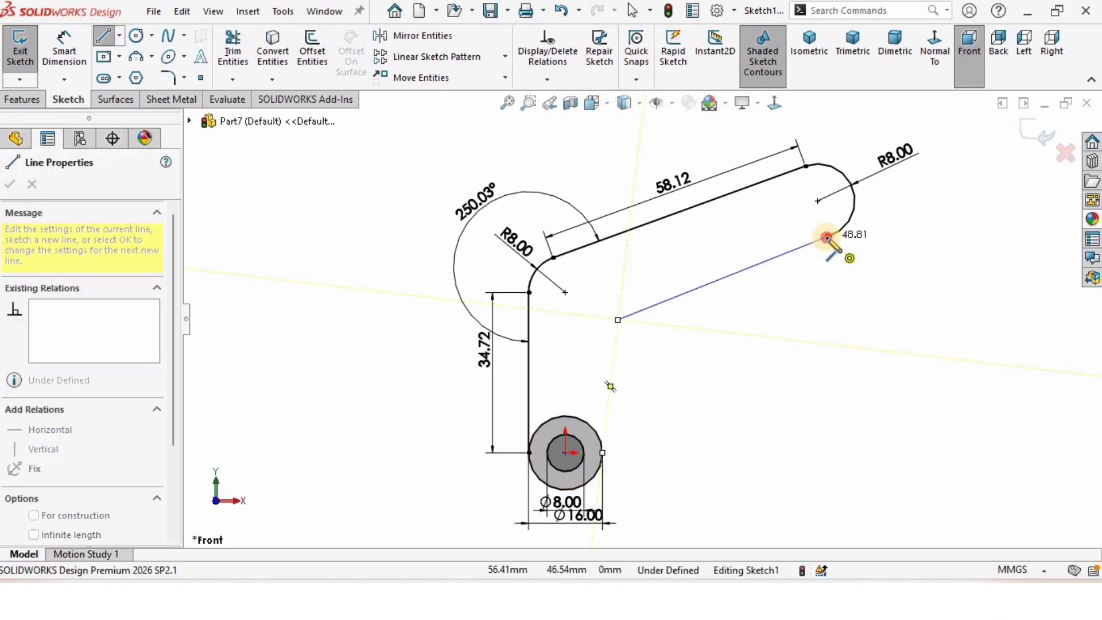
click(828, 237)
key(Escape)
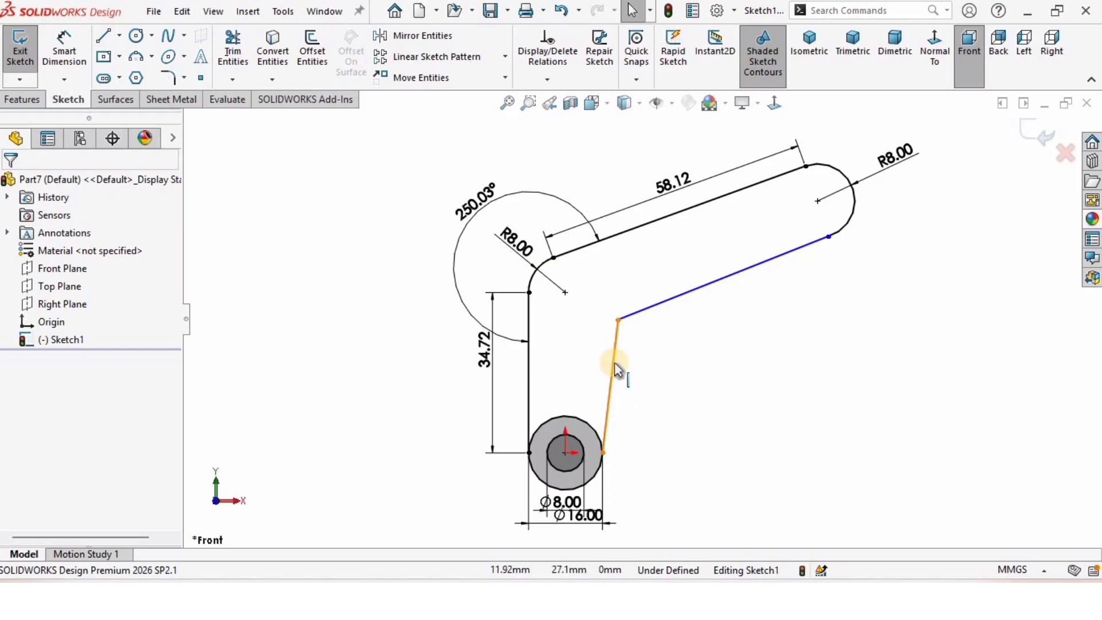
- Make the line rising from the 16 mm circle's right quadrant vertical
click(620, 368)
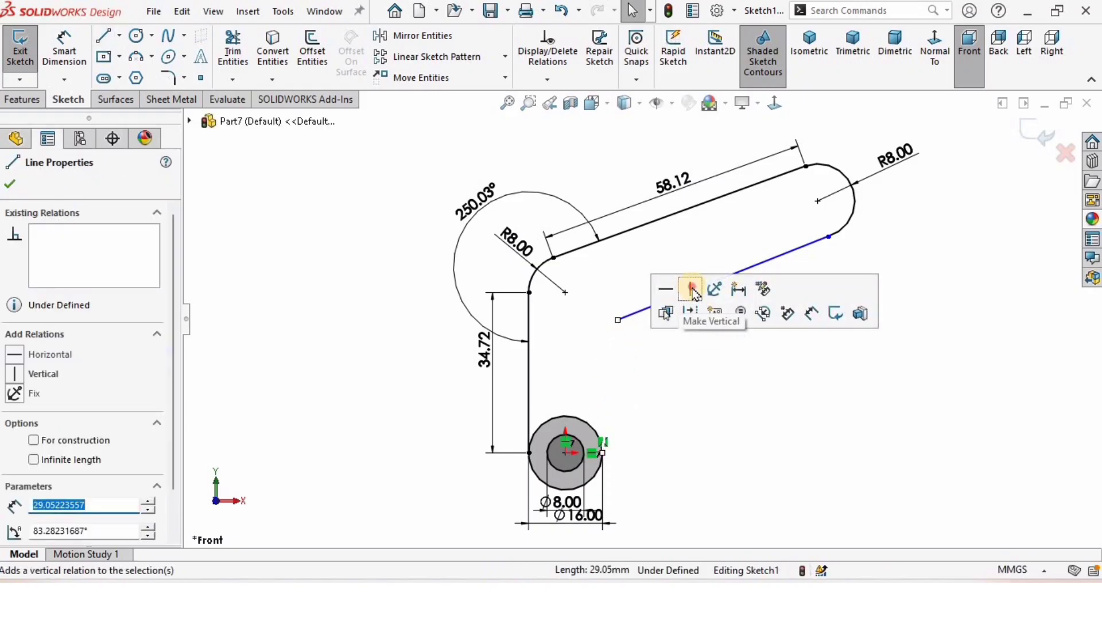
click(694, 288)
click(679, 432)
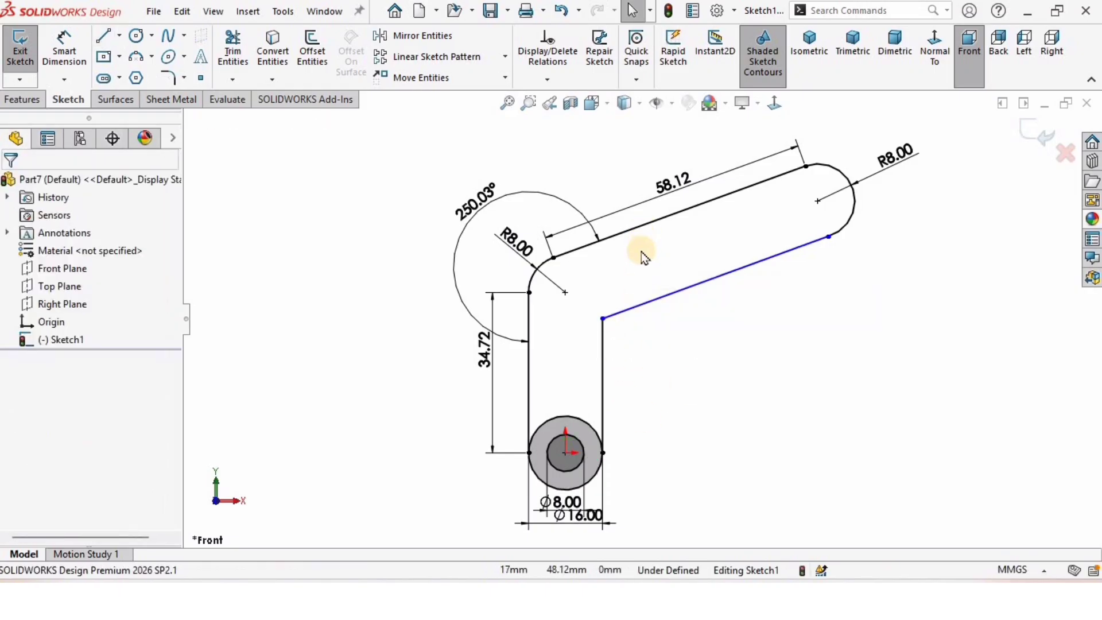
- Move the inner corner point upward and make the lower slanted line parallel to the 58.12 mm line
drag(608, 299, 610, 275)
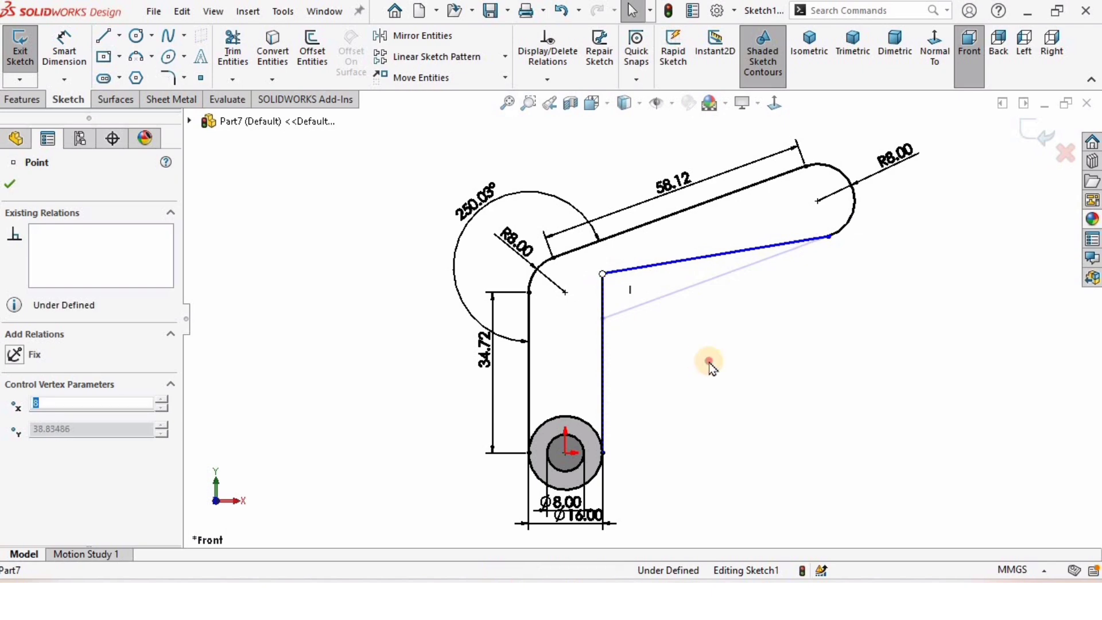
click(692, 310)
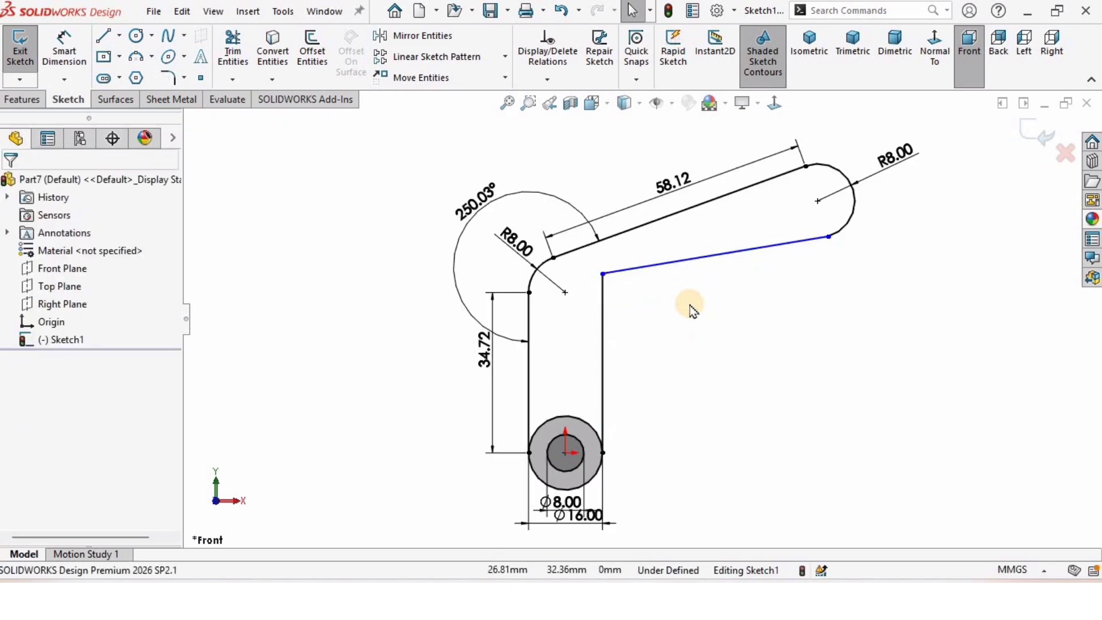
click(668, 217)
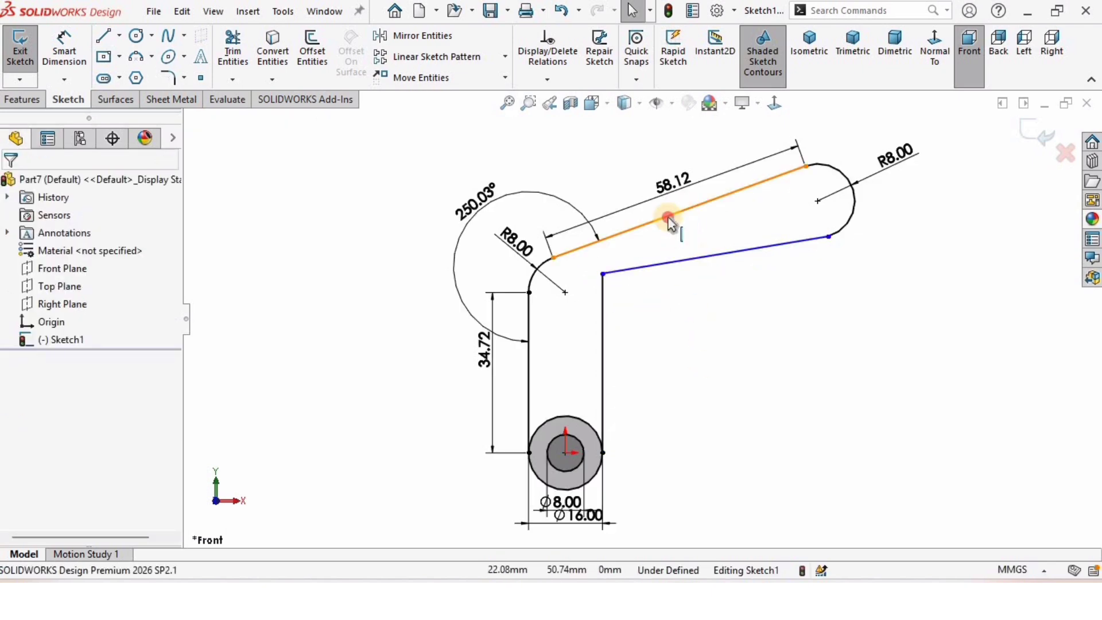
ctrl+click(659, 264)
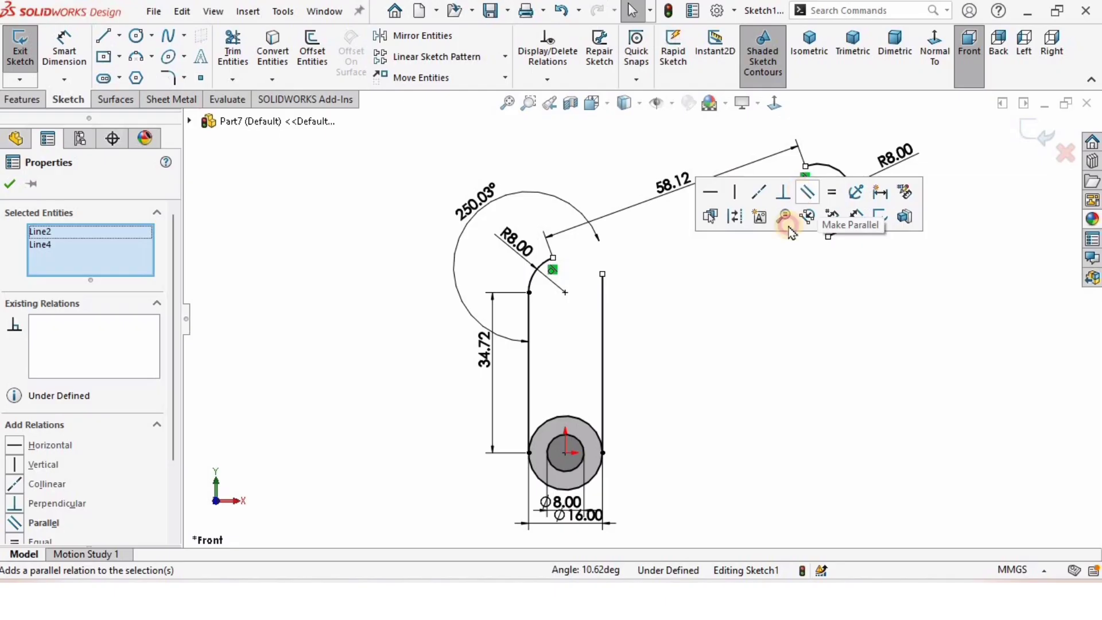
click(790, 230)
click(824, 241)
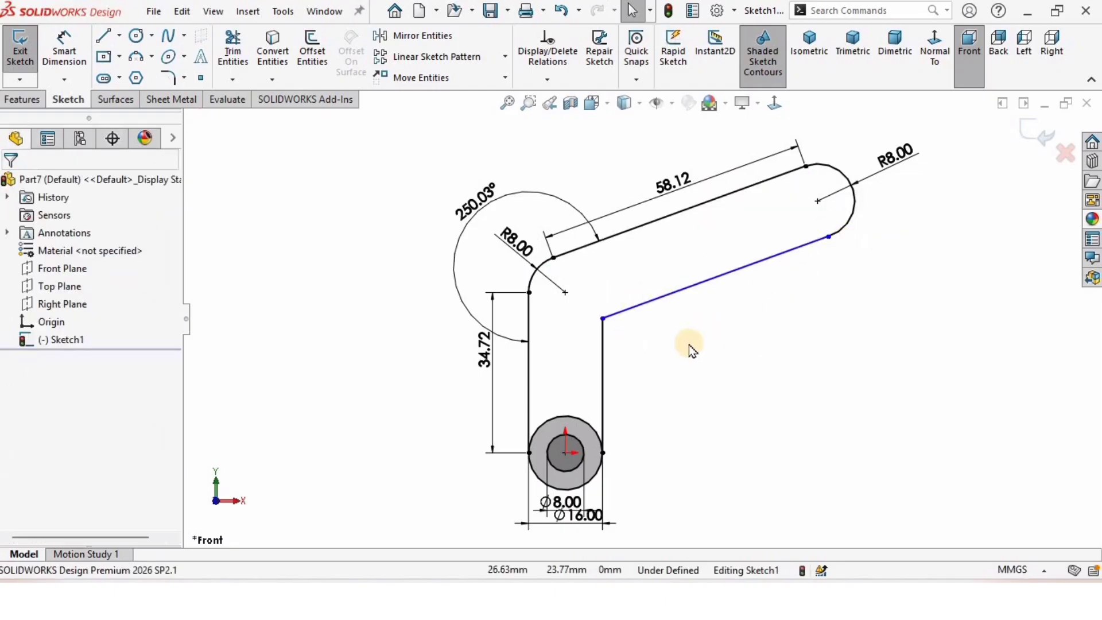
- Add a driven angle dimension between the lower slanted line and the right vertical line
click(63, 55)
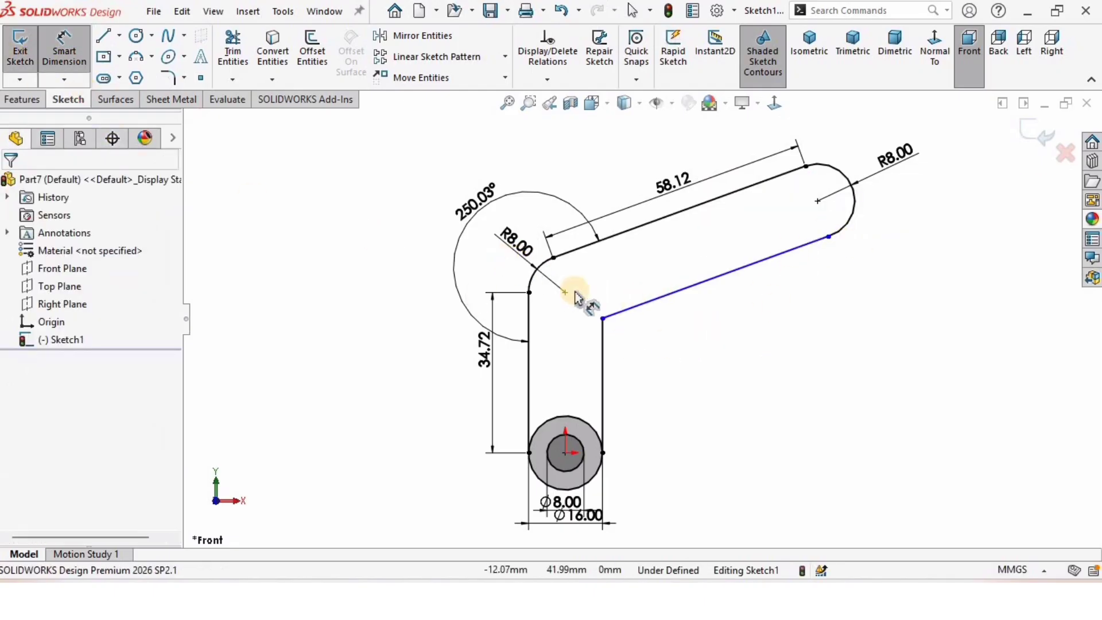
click(627, 313)
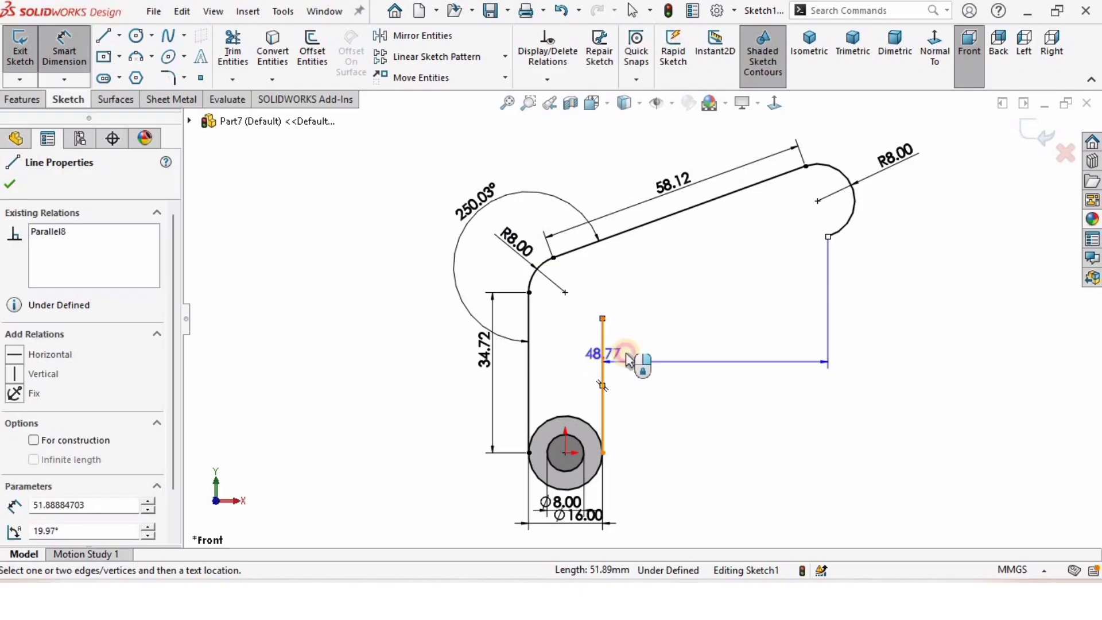
click(628, 359)
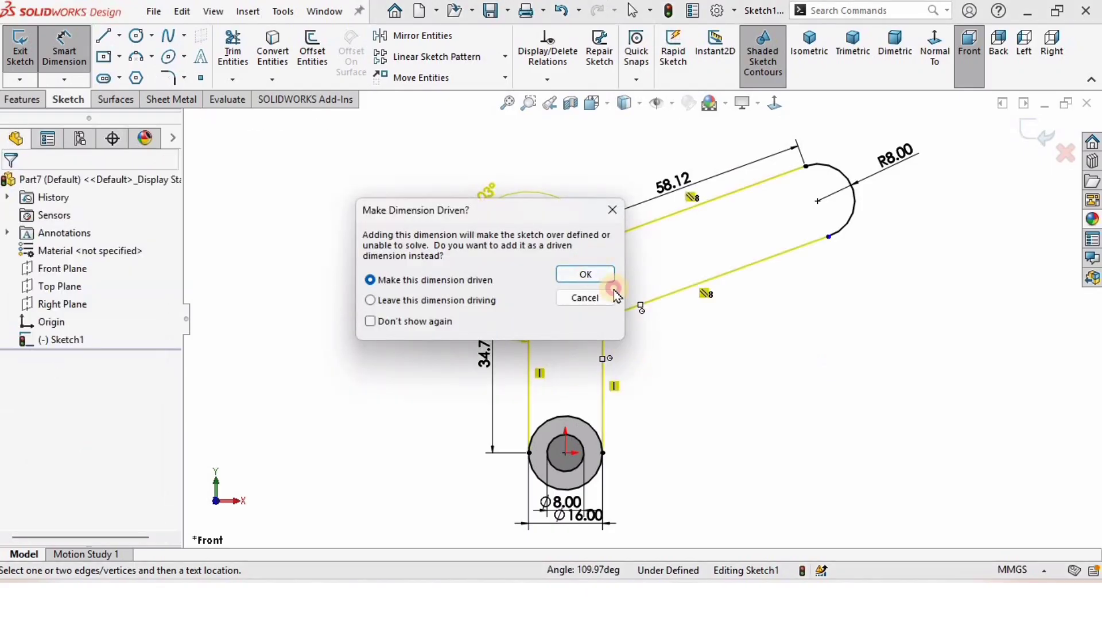
click(613, 296)
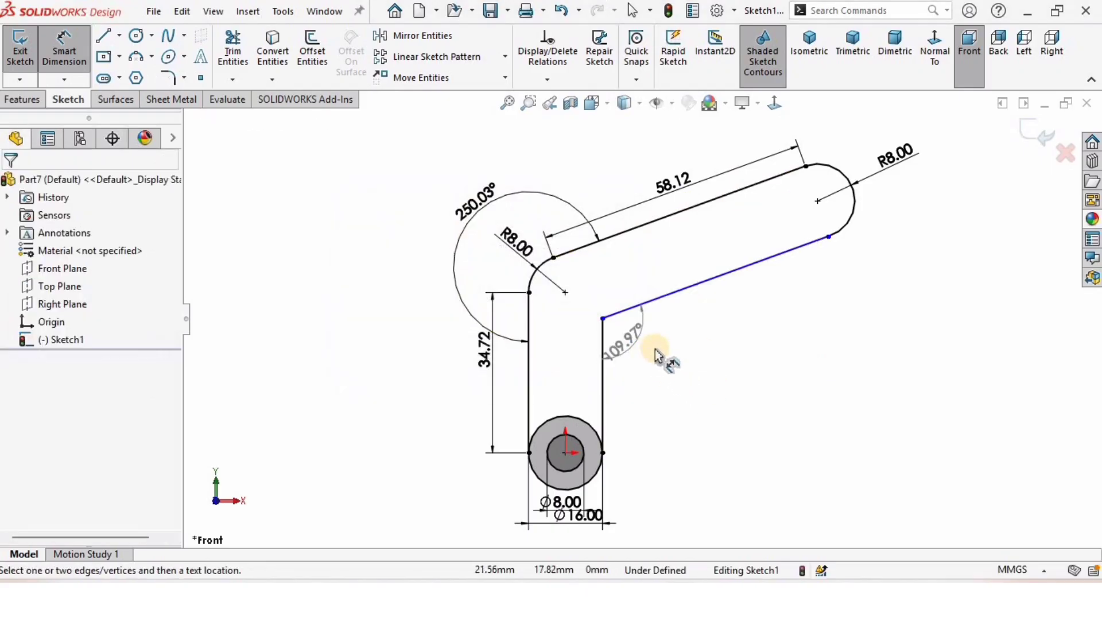
- Dimension the lower slanted line's length as 52.52 mm
click(741, 275)
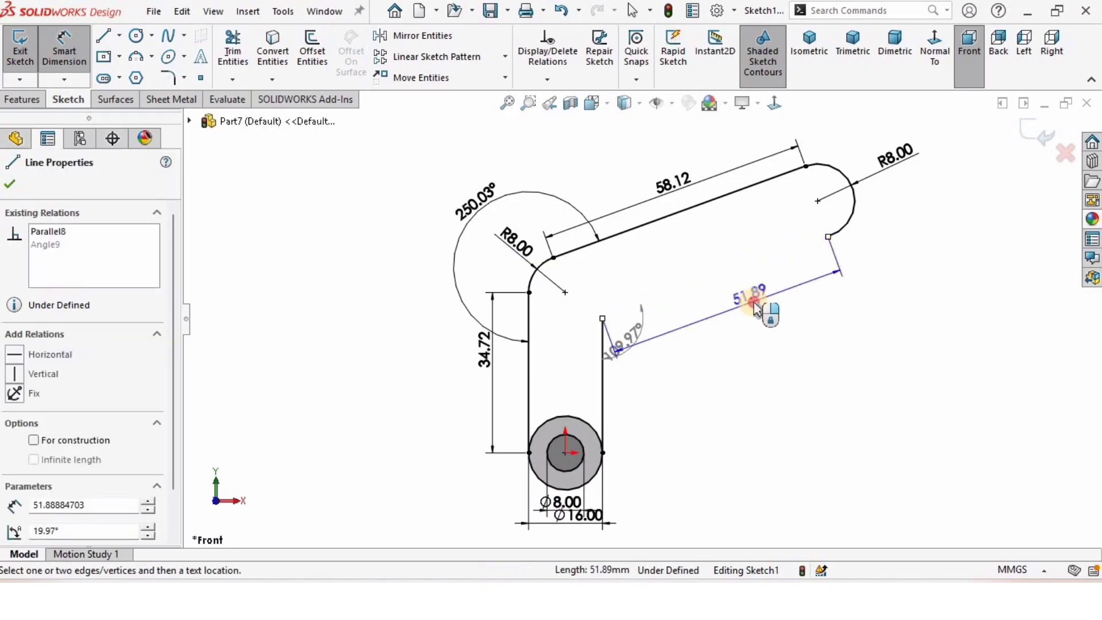
click(775, 363)
text(52)
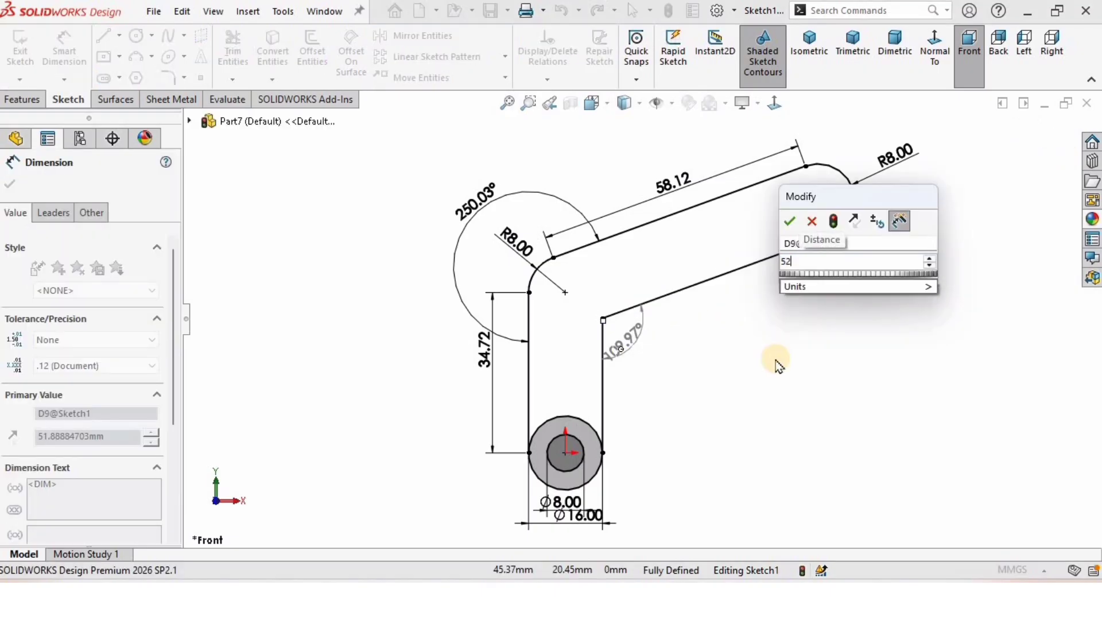
text(.52)
key(Return)
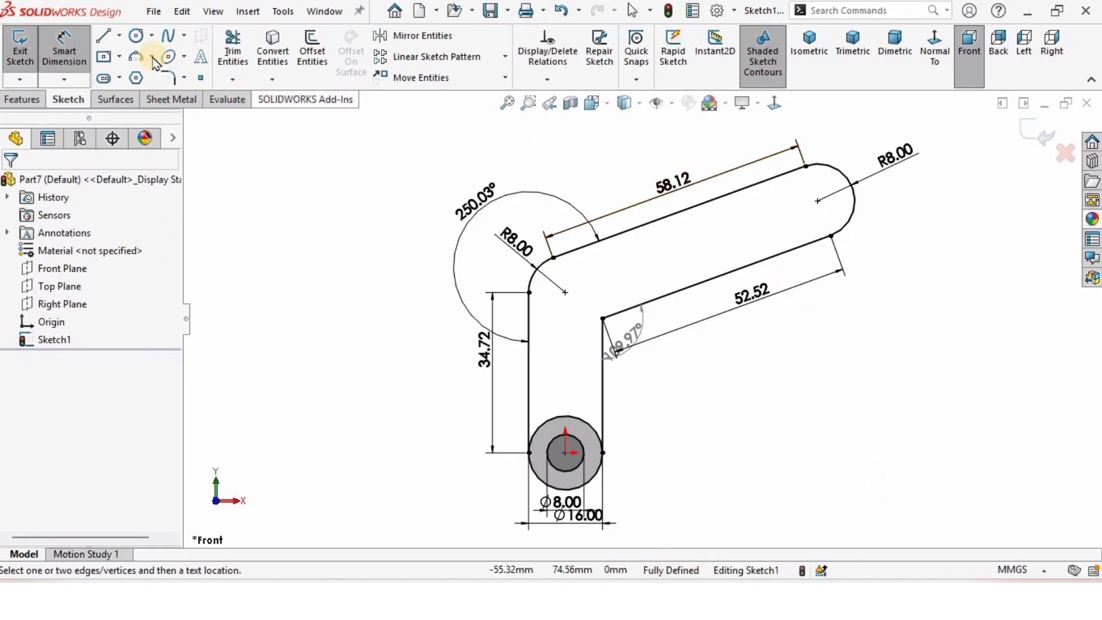
- Sketch one circle centred on the rounded end's arc and another centred on the R8 corner arc
click(136, 36)
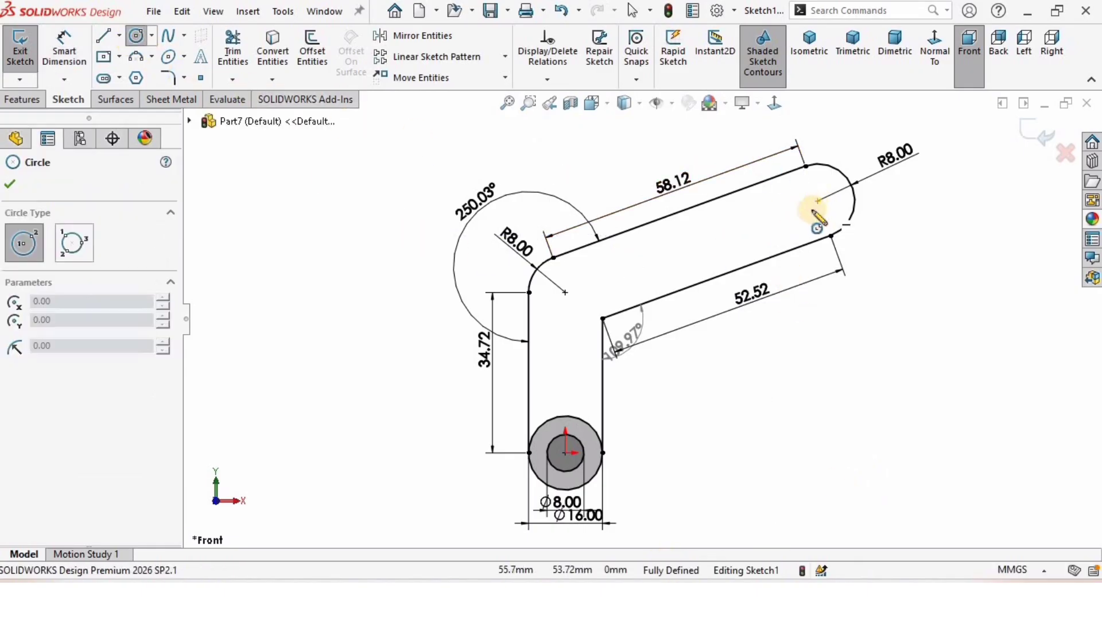
scroll(813, 205, down, 3)
drag(803, 210, 802, 188)
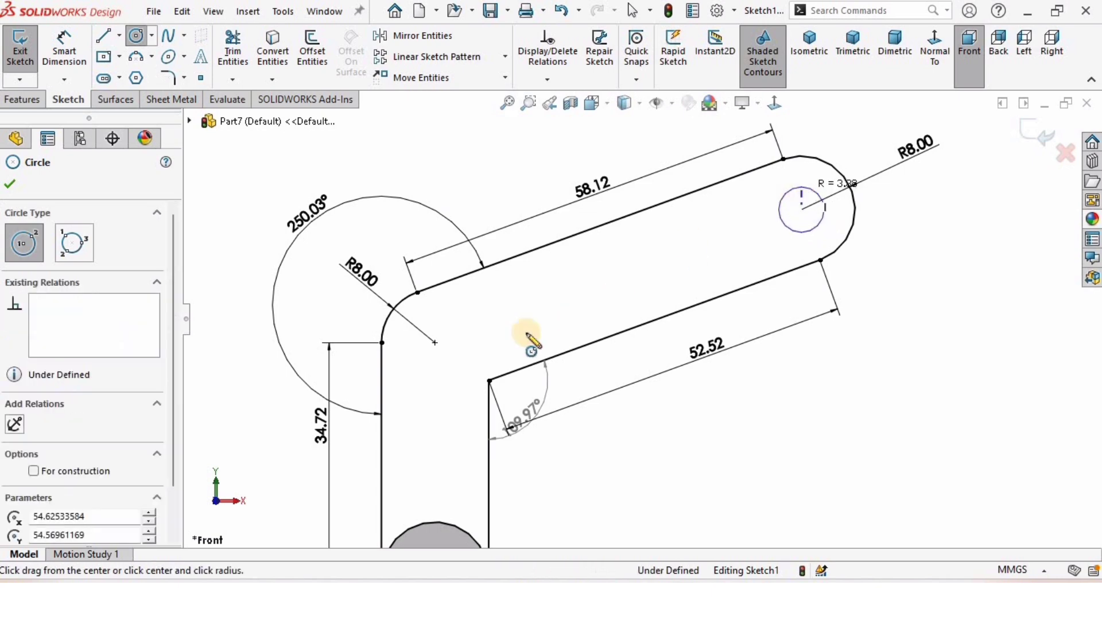
click(436, 343)
click(445, 316)
key(Escape)
scroll(460, 431, up, 1)
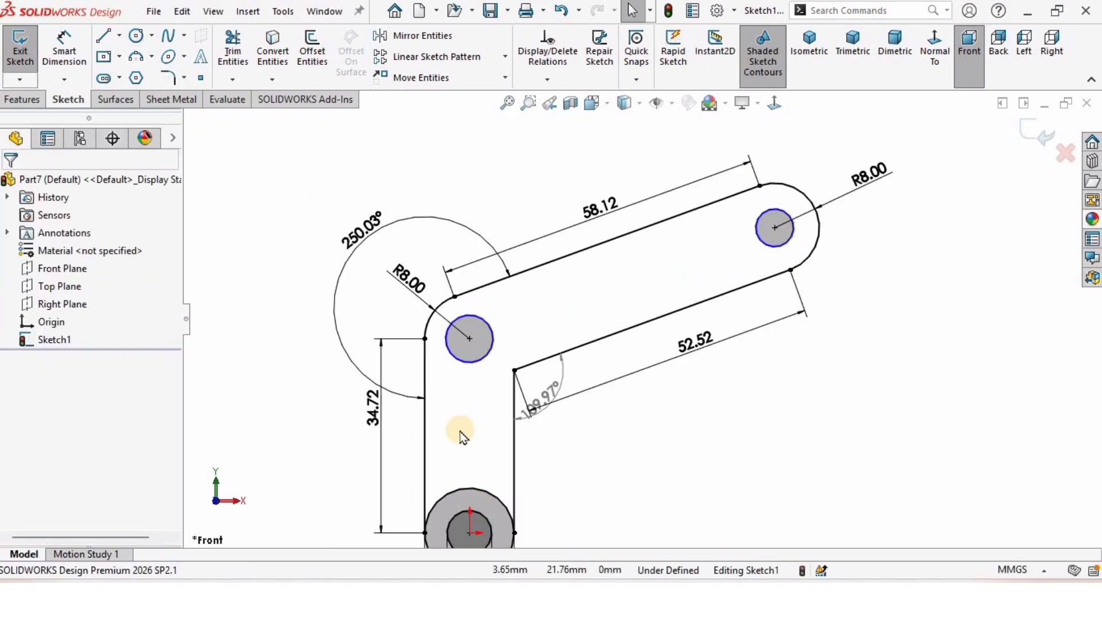
- Make both new circles equal to the 8 mm circle at the origin
click(484, 521)
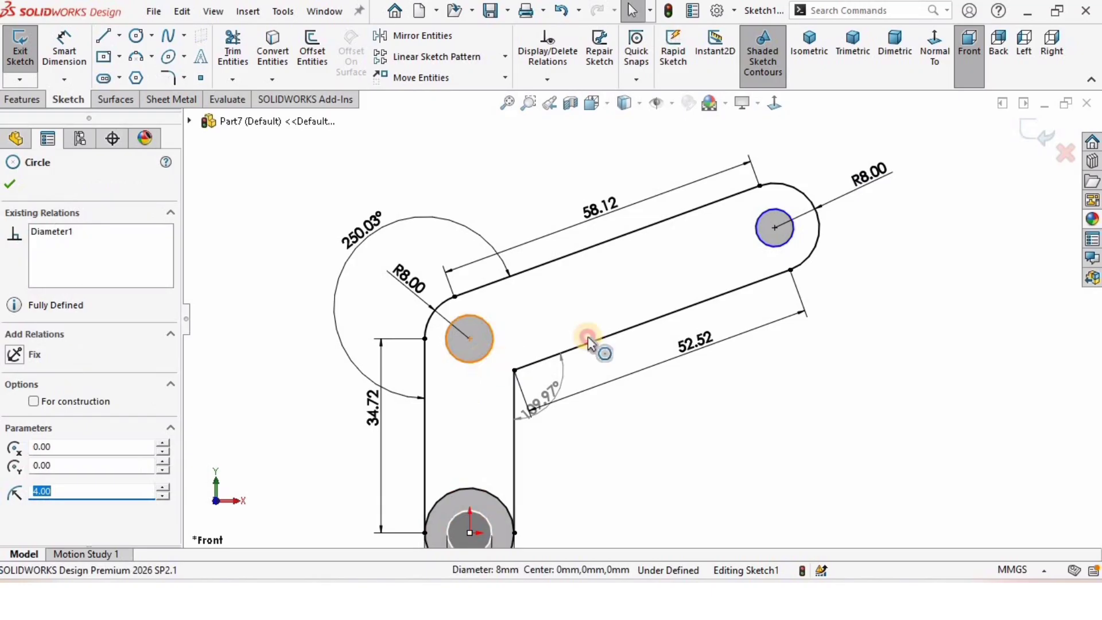
ctrl+click(780, 251)
ctrl+click(775, 235)
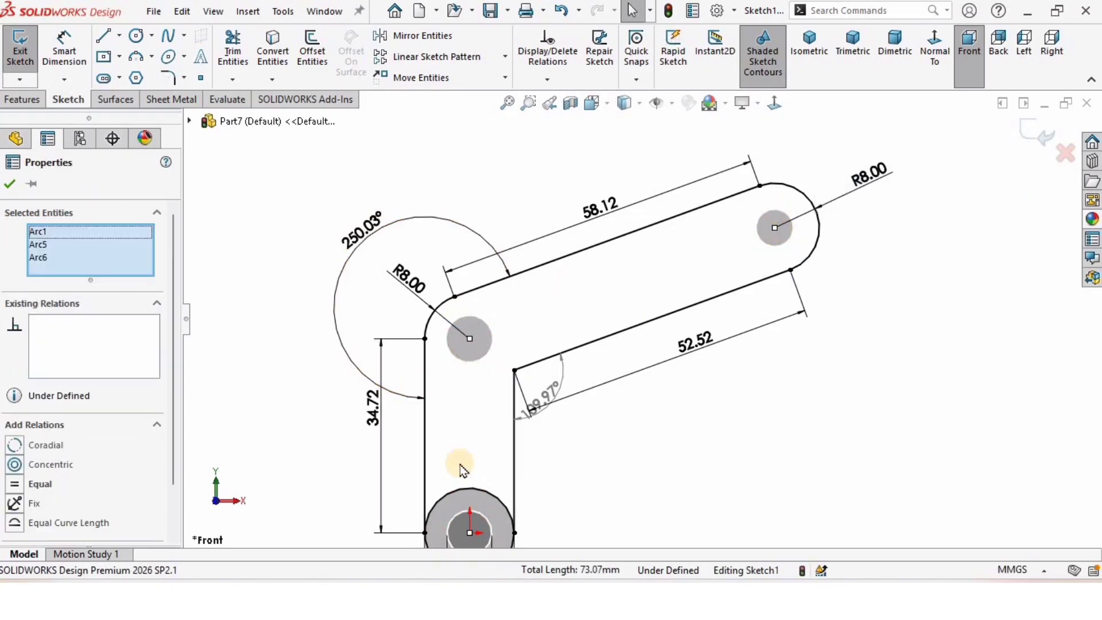
click(39, 484)
click(10, 185)
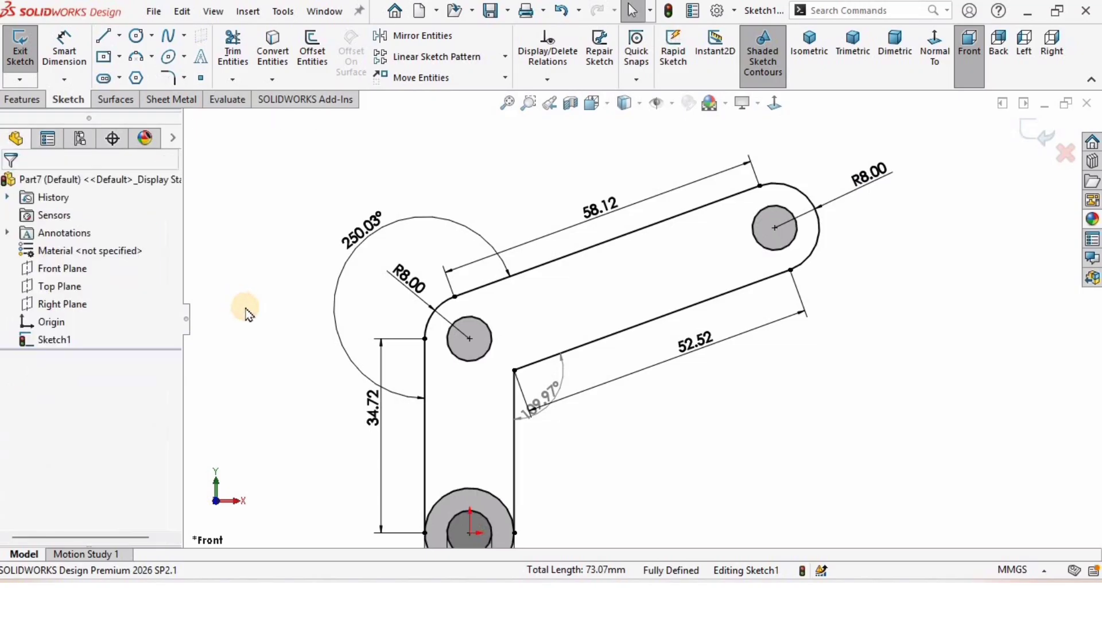
- Draw a horizontal centerline across the 16 mm circle, joining the lower ends of the two vertical lines
scroll(494, 485, down, 6)
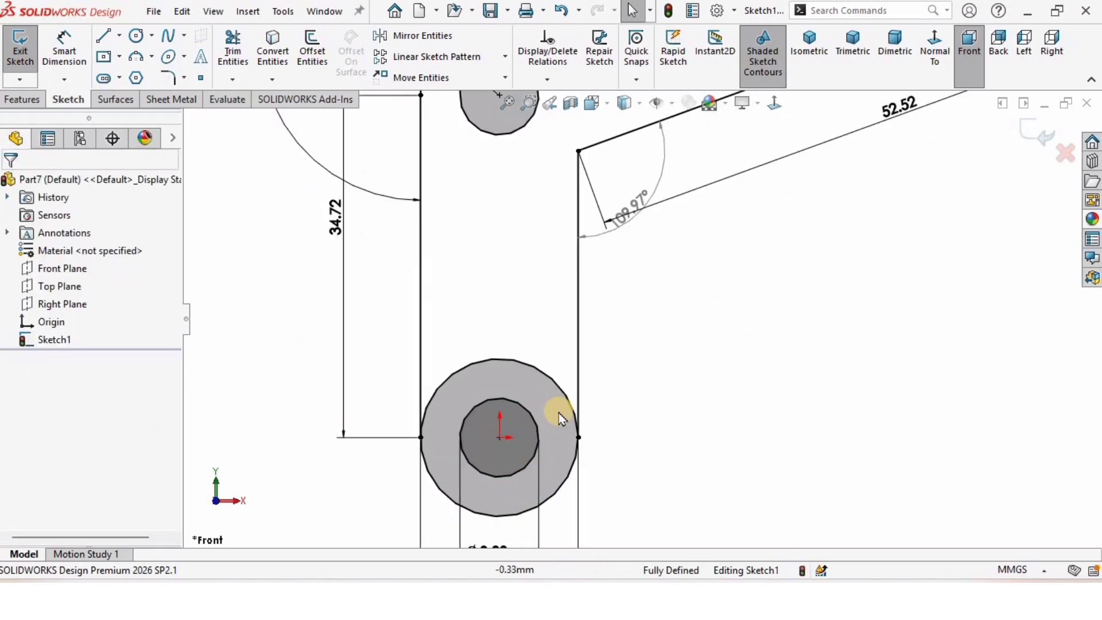
click(119, 36)
click(128, 76)
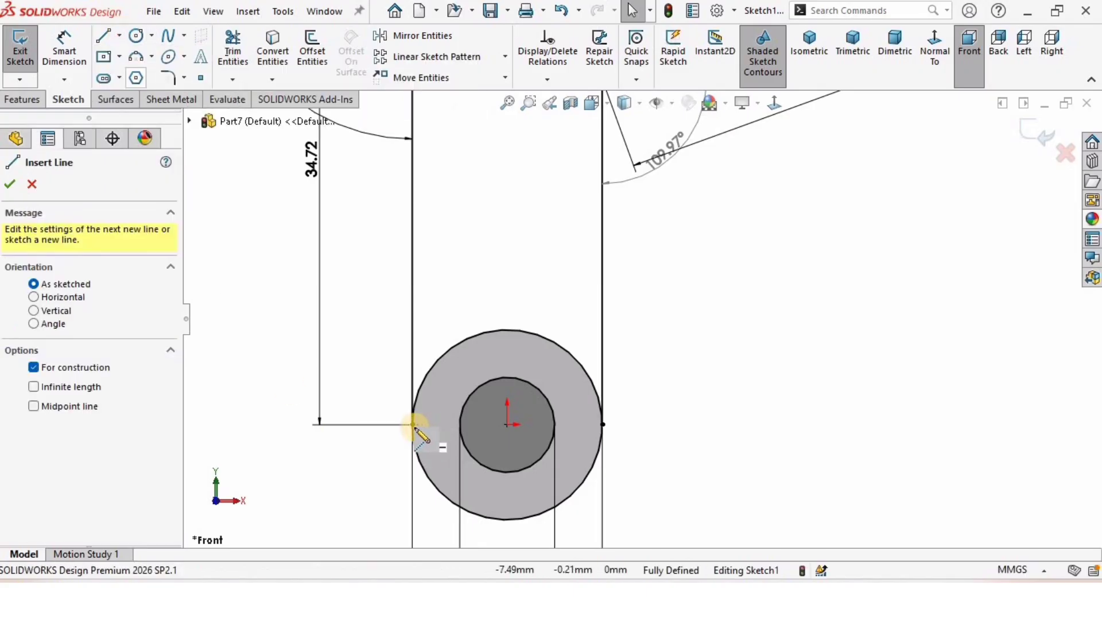
click(413, 425)
click(603, 424)
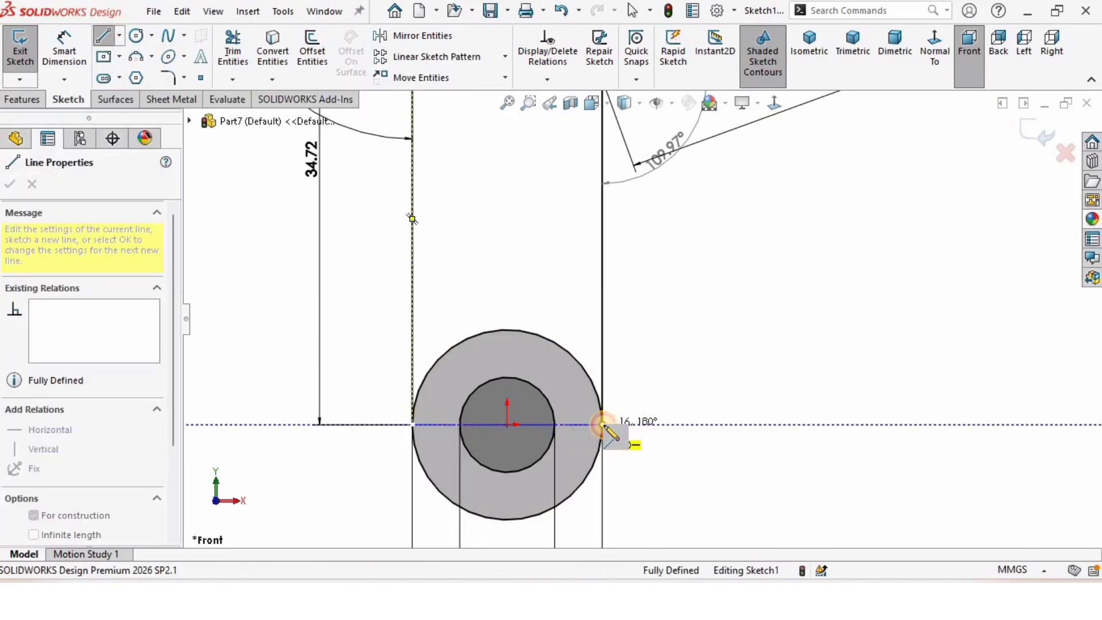
- Trim away the upper half of the 16 mm circle between the two vertical lines
click(232, 61)
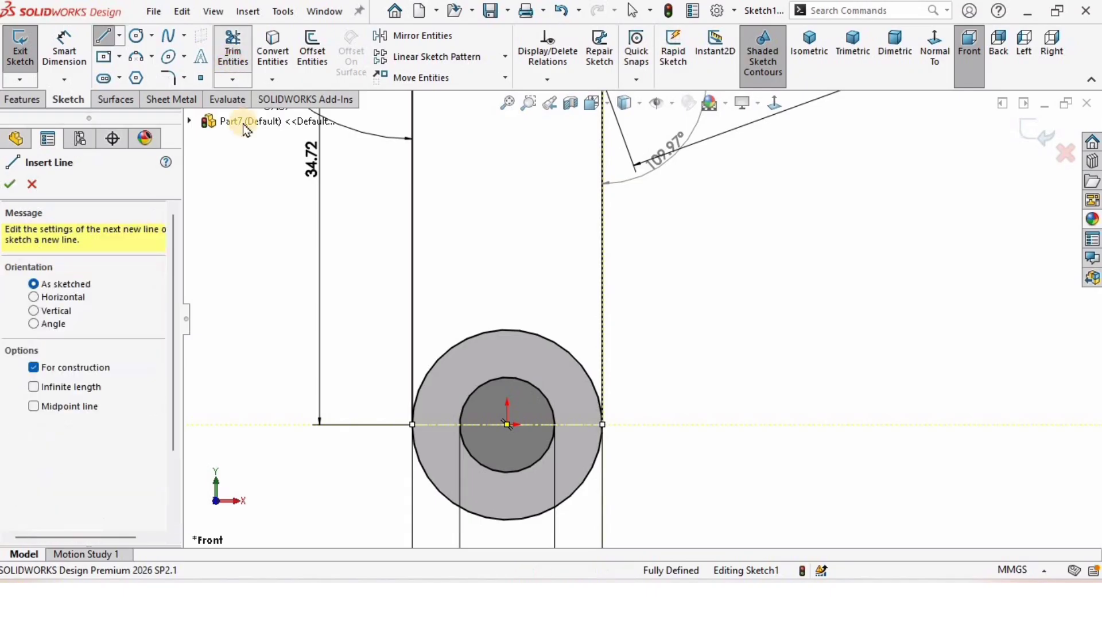
scroll(499, 381, down, 2)
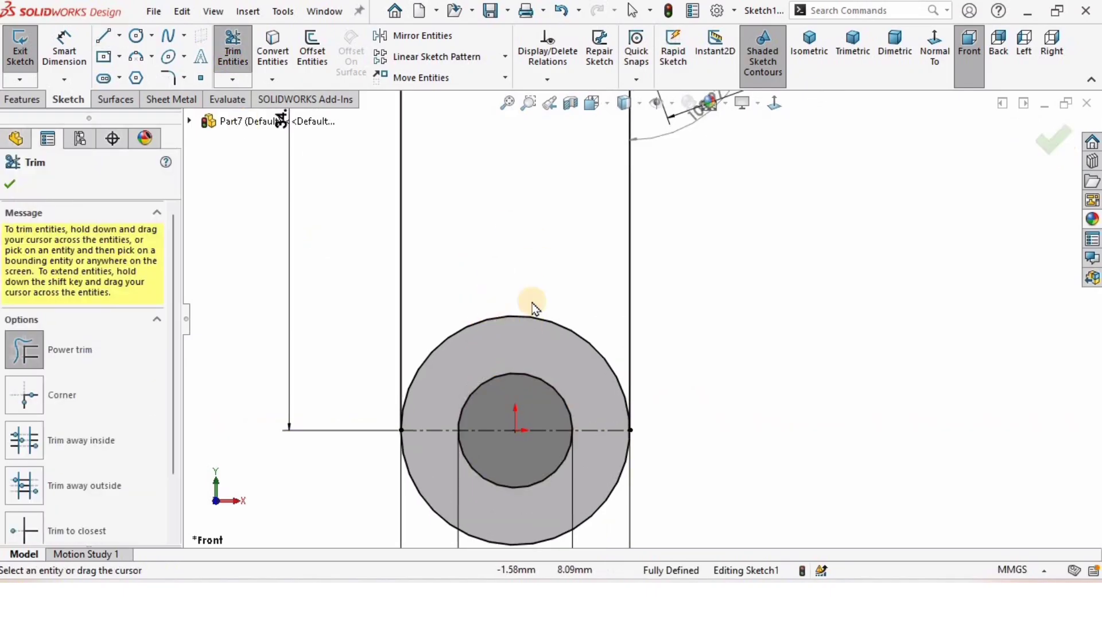
drag(524, 302, 516, 327)
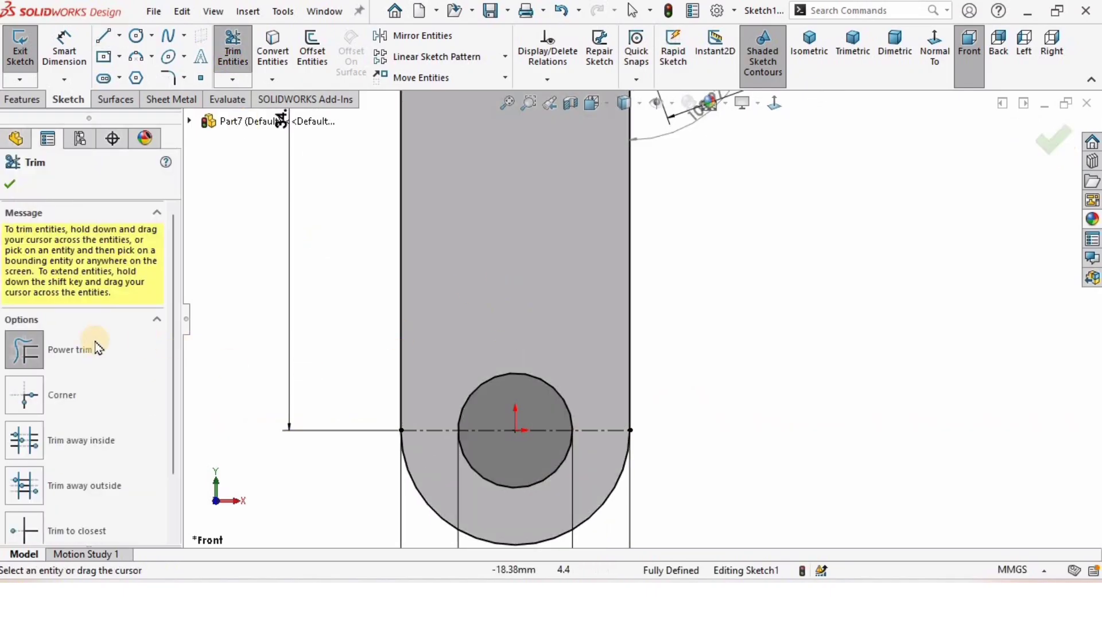
scroll(766, 165, up, 5)
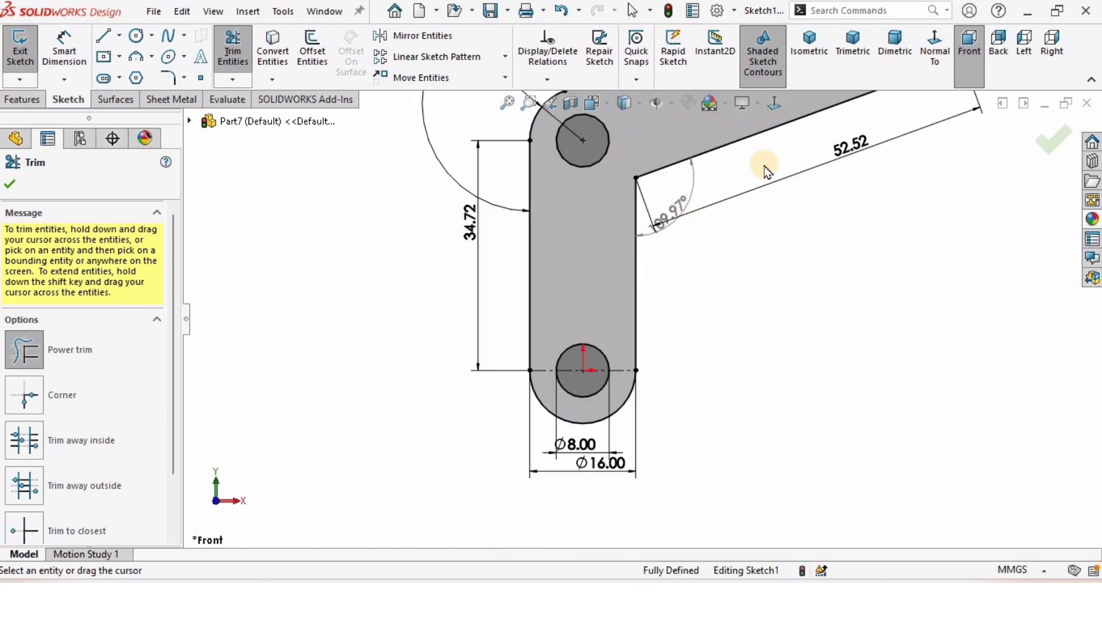
click(9, 188)
- Extrude the bent arm profile 25 mm with the Mid Plane end condition
click(22, 99)
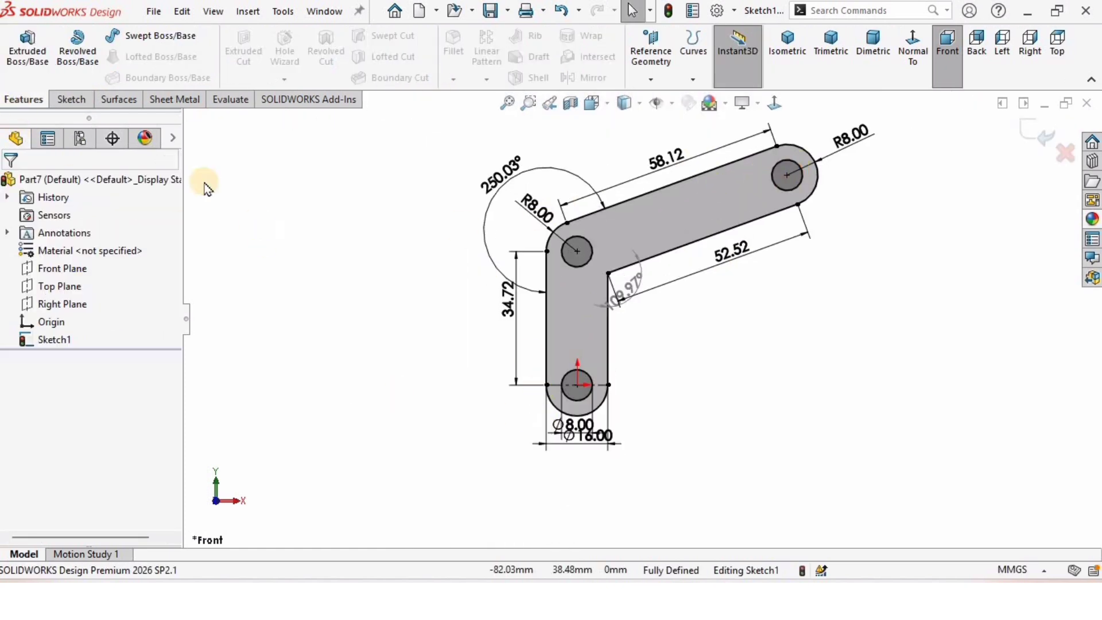
click(27, 52)
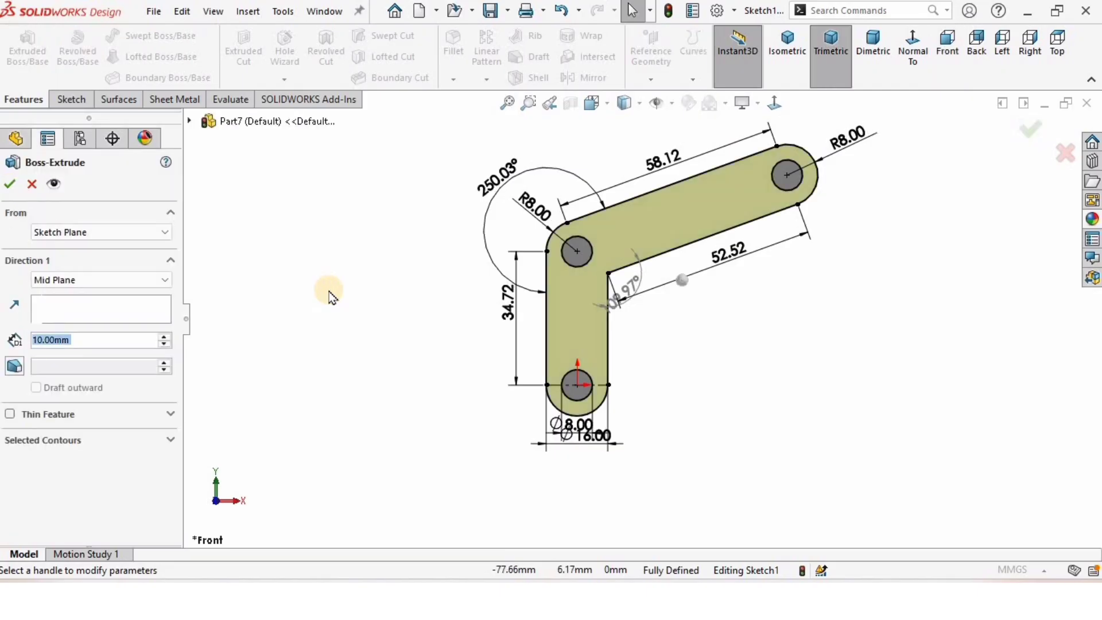
click(92, 281)
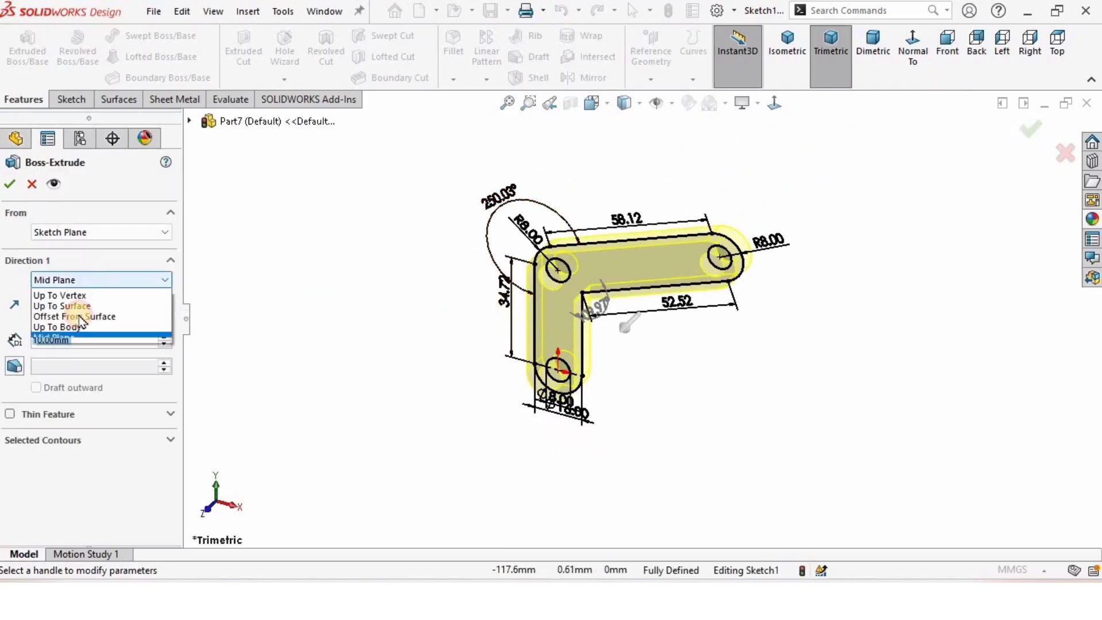
click(137, 356)
scroll(597, 298, down, 2)
middle_drag(606, 306, 626, 250)
scroll(626, 251, down, 3)
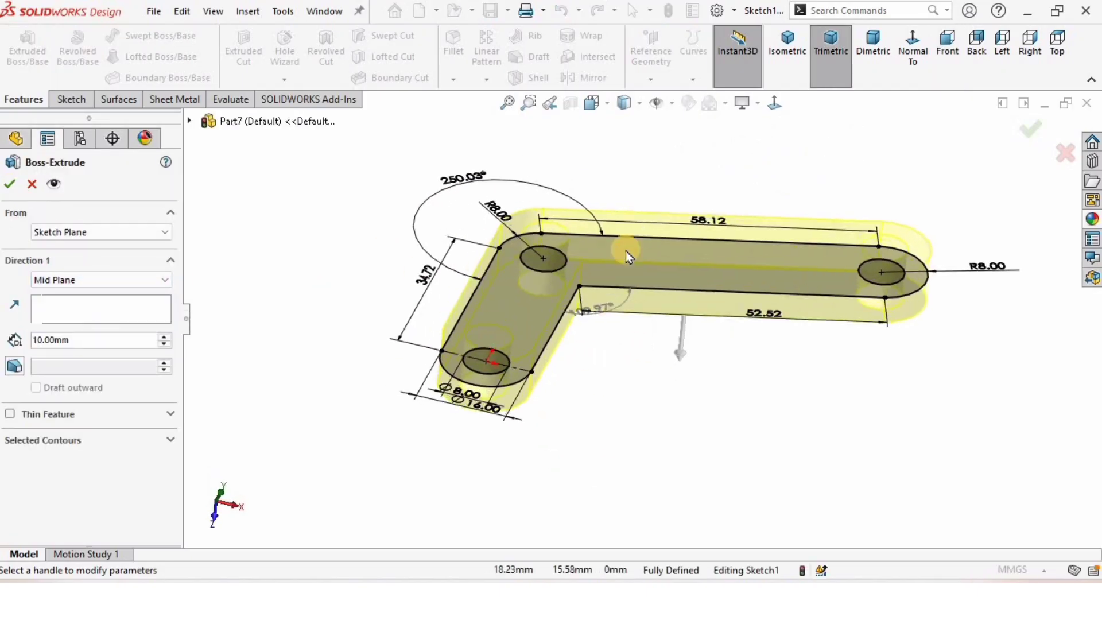
middle_drag(521, 298, 66, 402)
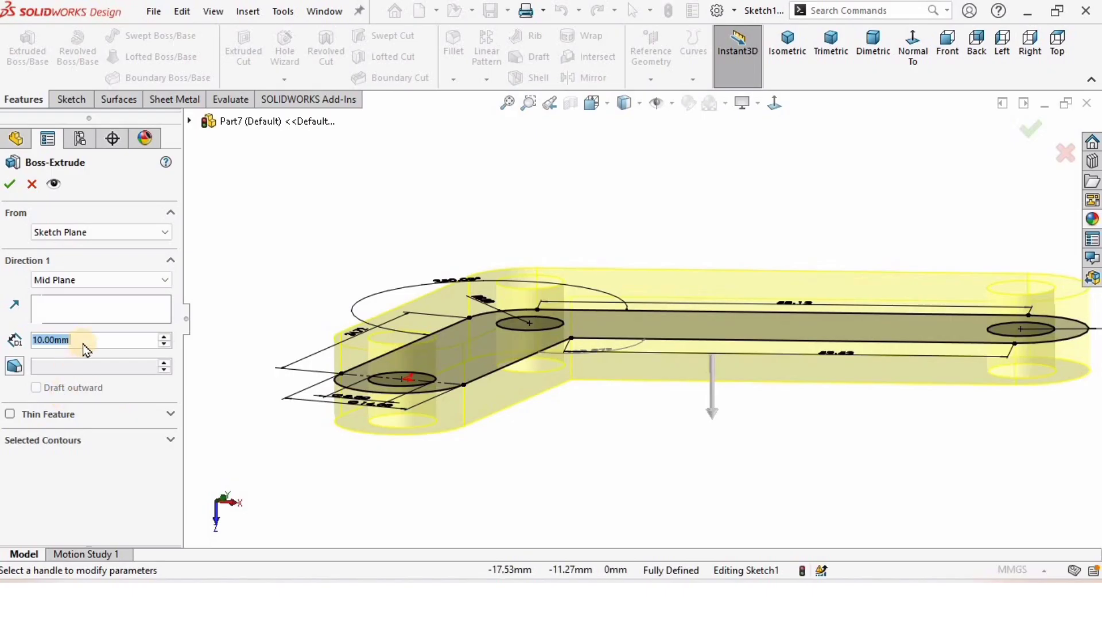
text(25)
key(Return)
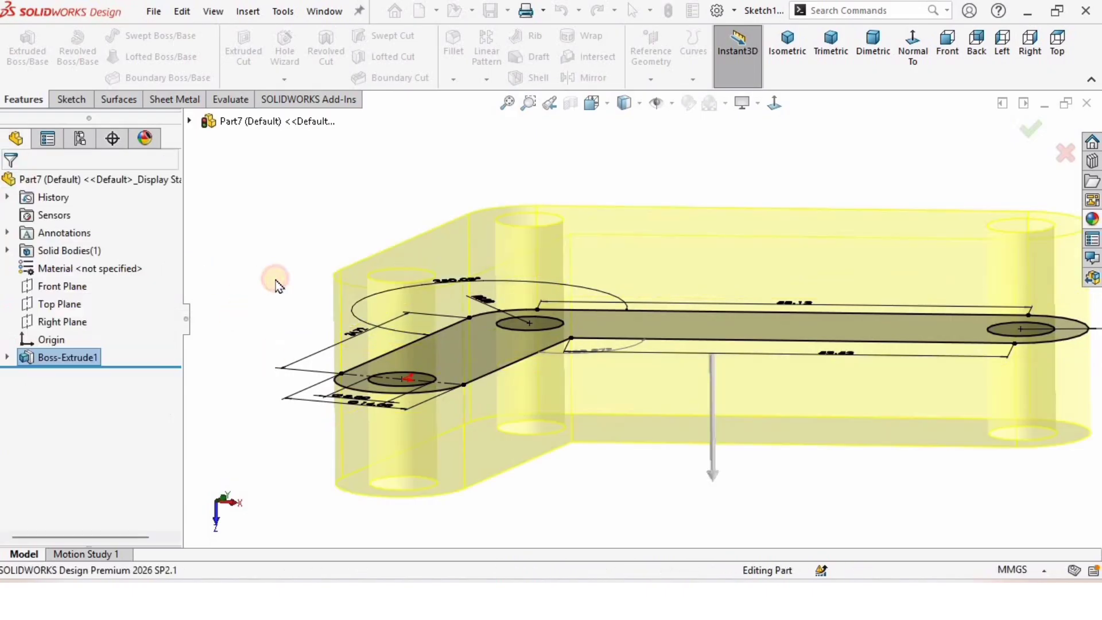
- Start a sketch on the outer flat side face of the arm's vertical leg
mouse_move(538, 388)
middle_down()
mouse_move(576, 324)
mouse_move(566, 167)
mouse_move(561, 251)
mouse_move(571, 280)
mouse_move(635, 320)
mouse_move(593, 295)
mouse_move(687, 267)
mouse_move(717, 228)
middle_up()
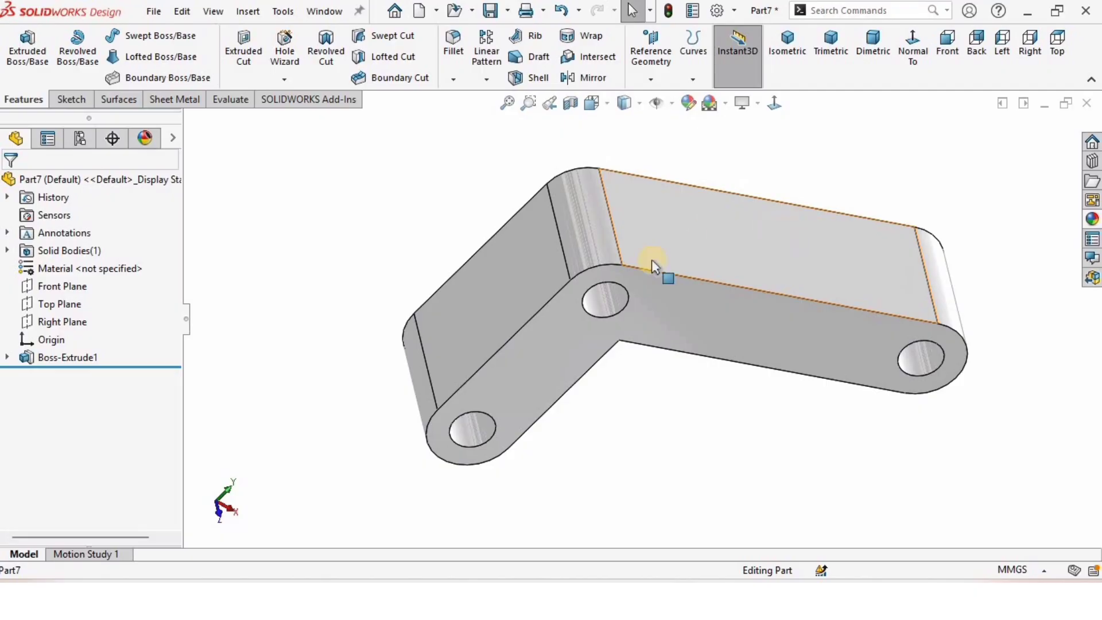
click(472, 317)
click(540, 287)
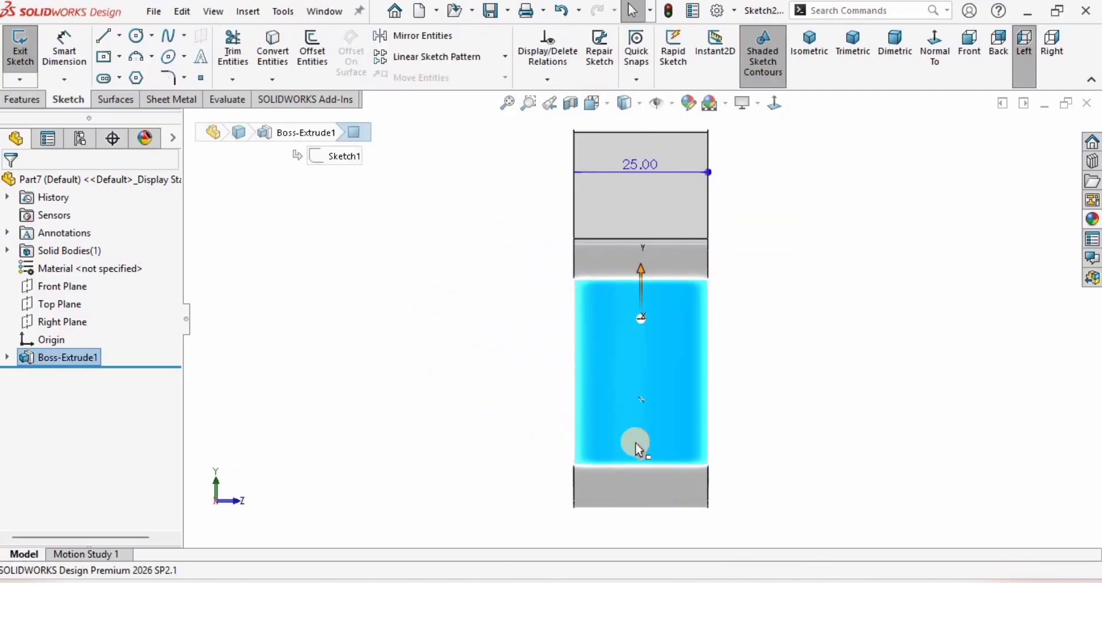
- Draw a centerline about 54 mm long from the midpoint of the face's upper edge past the leg's lower end, and make it vertical
click(119, 35)
click(133, 76)
key(f)
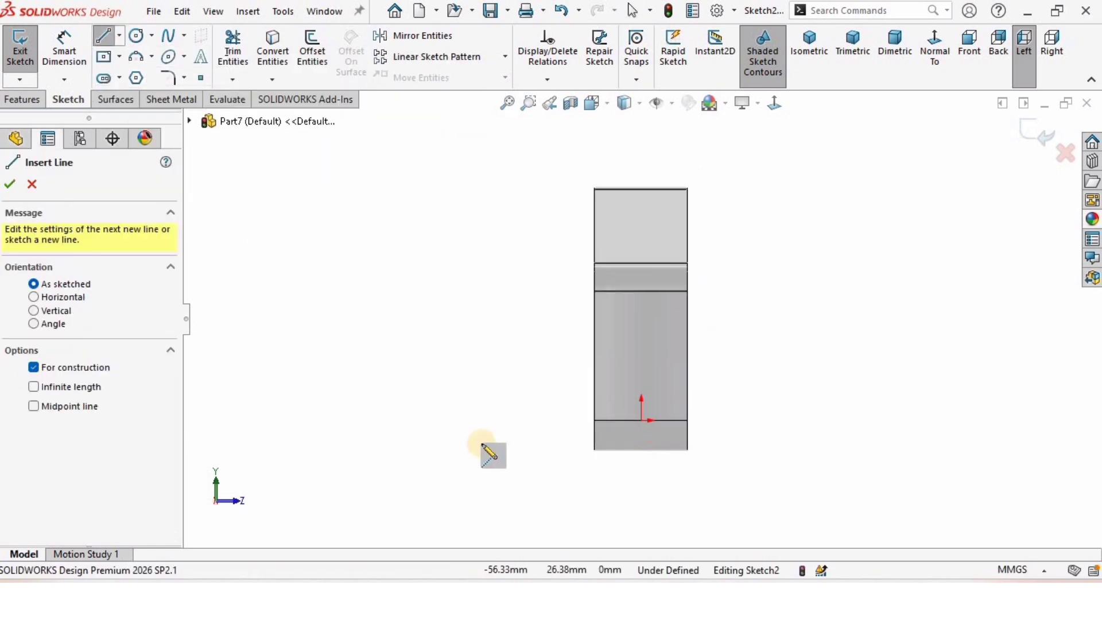
click(645, 243)
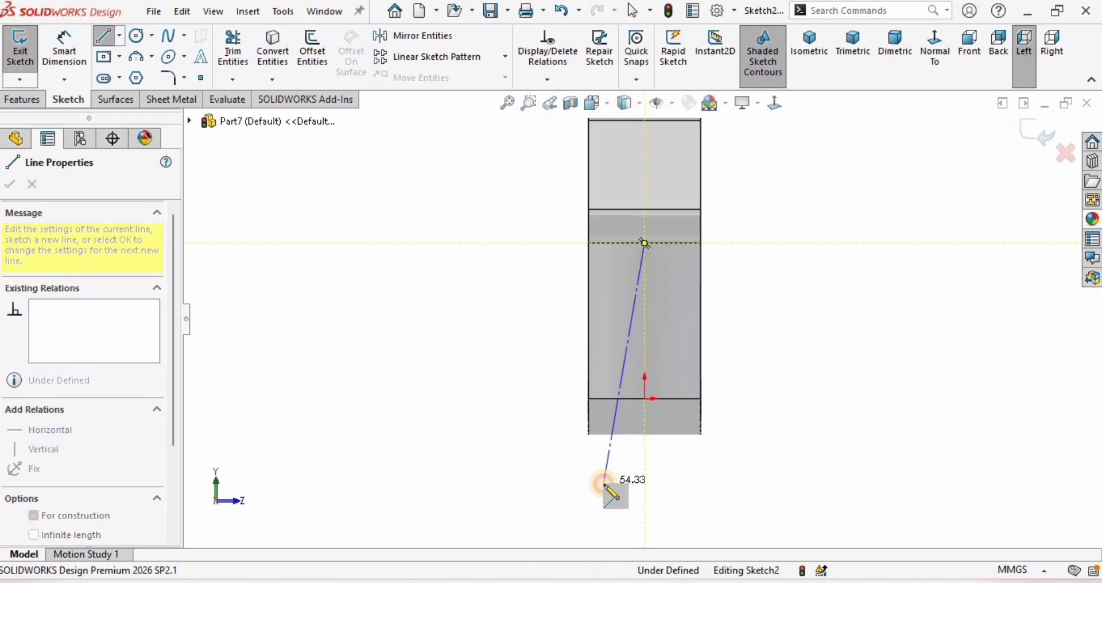
key(Escape)
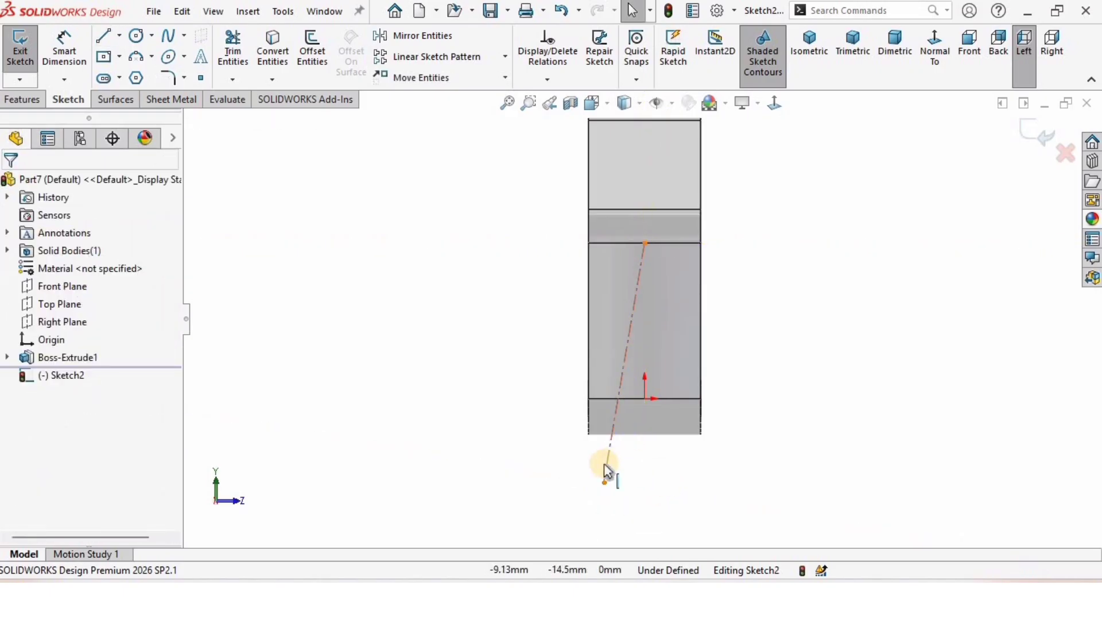
click(604, 471)
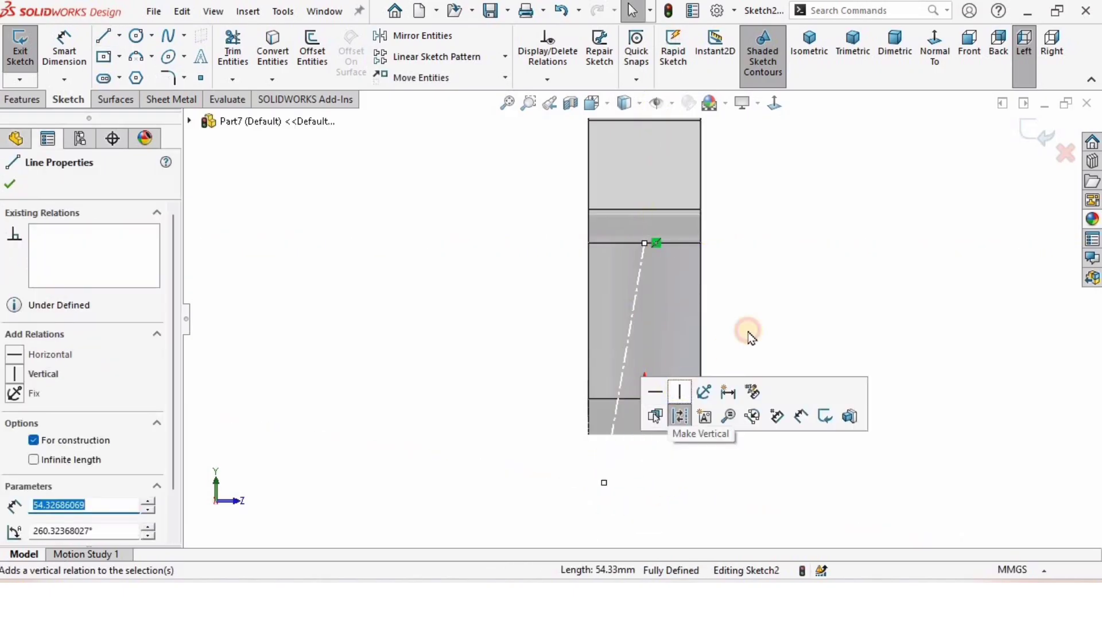
click(477, 352)
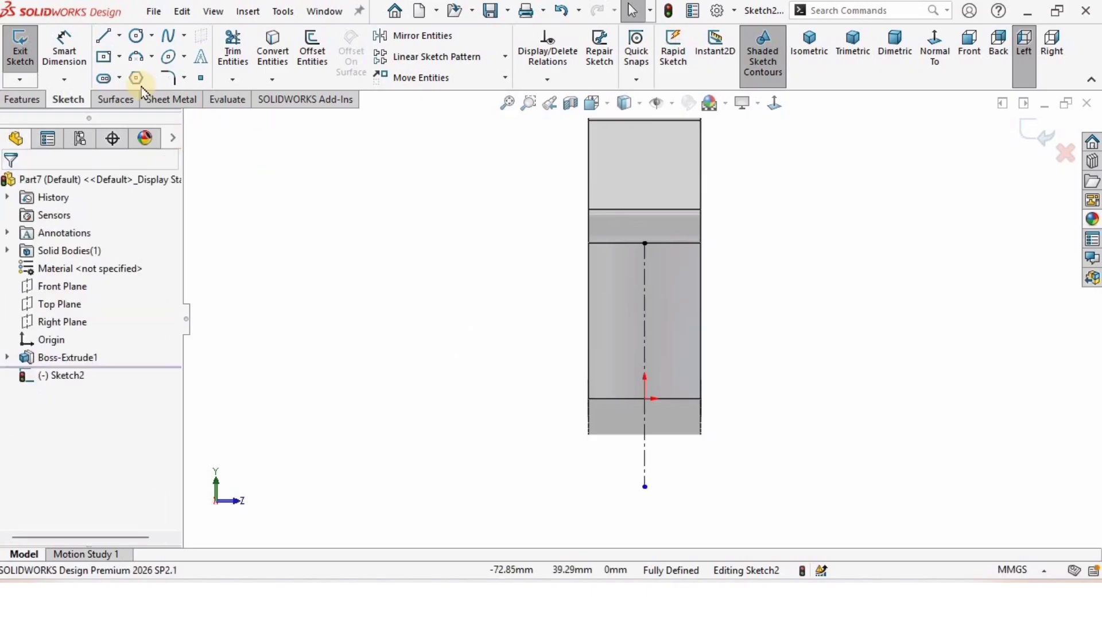
- Sketch a narrow center rectangle about 6.34 mm wide, centred on the centerline near the leg's lower end and extending below the part
click(120, 57)
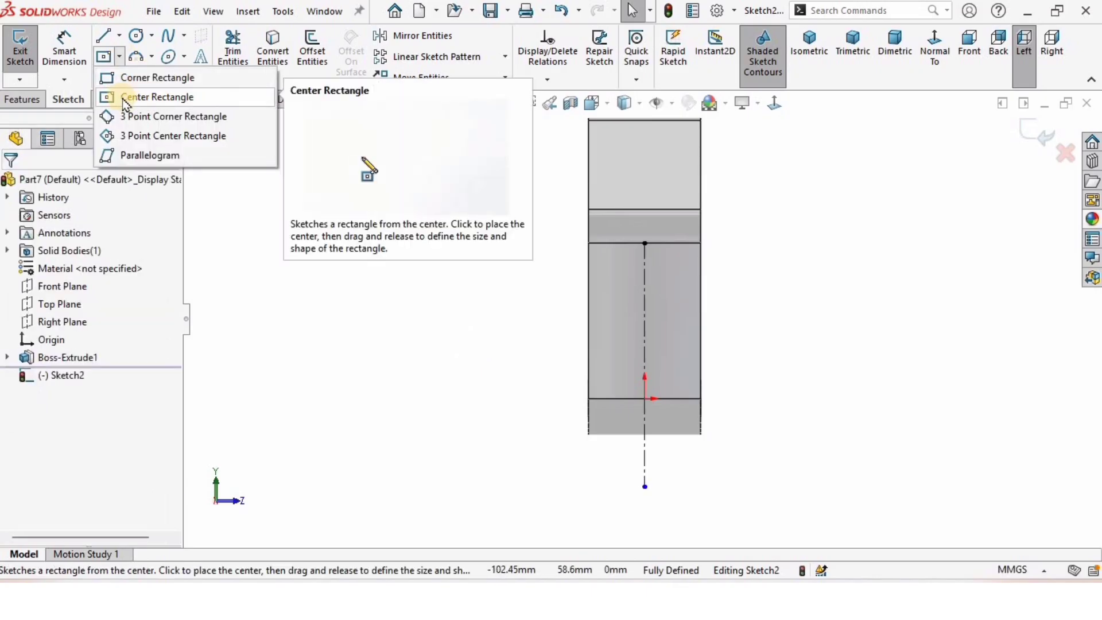
click(140, 97)
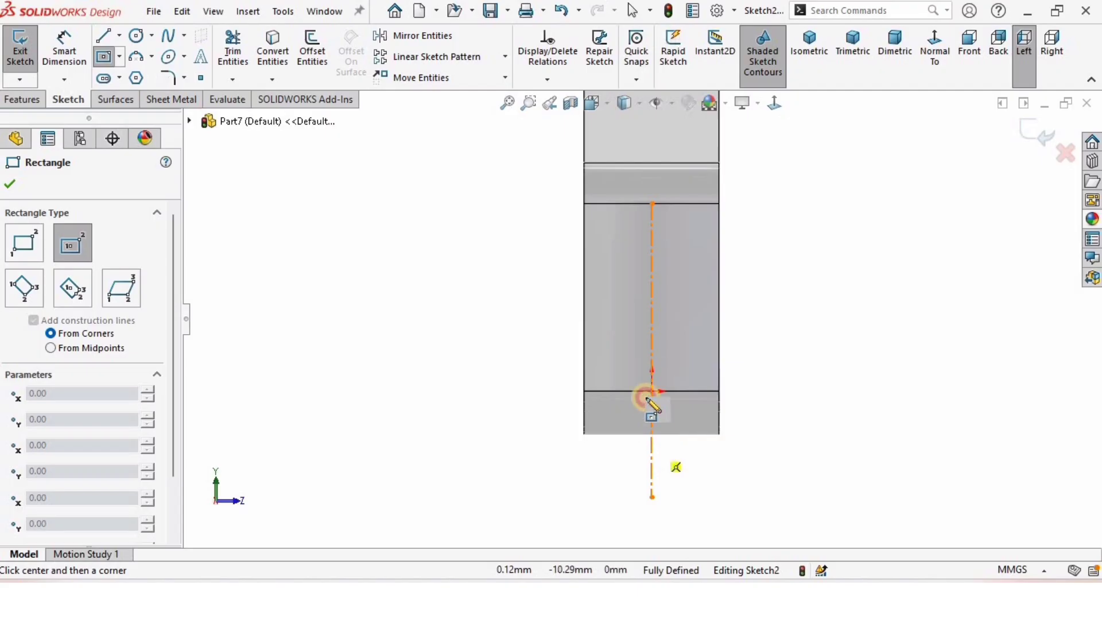
click(652, 447)
click(635, 338)
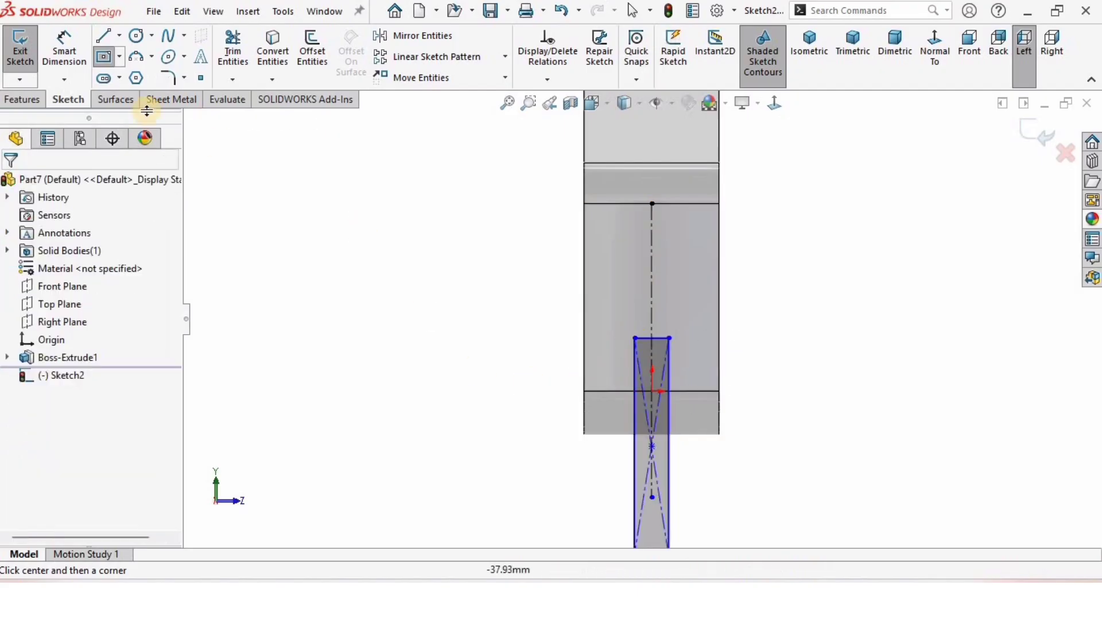
- Dimension the rectangle's width as 5 mm
click(64, 47)
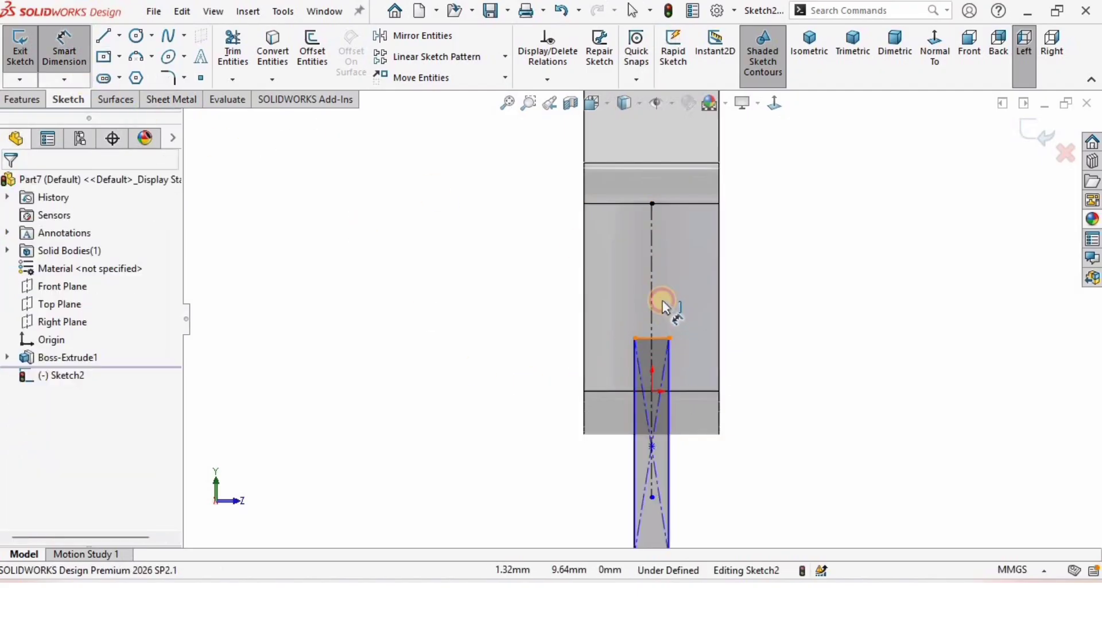
click(663, 306)
click(669, 310)
key(Return)
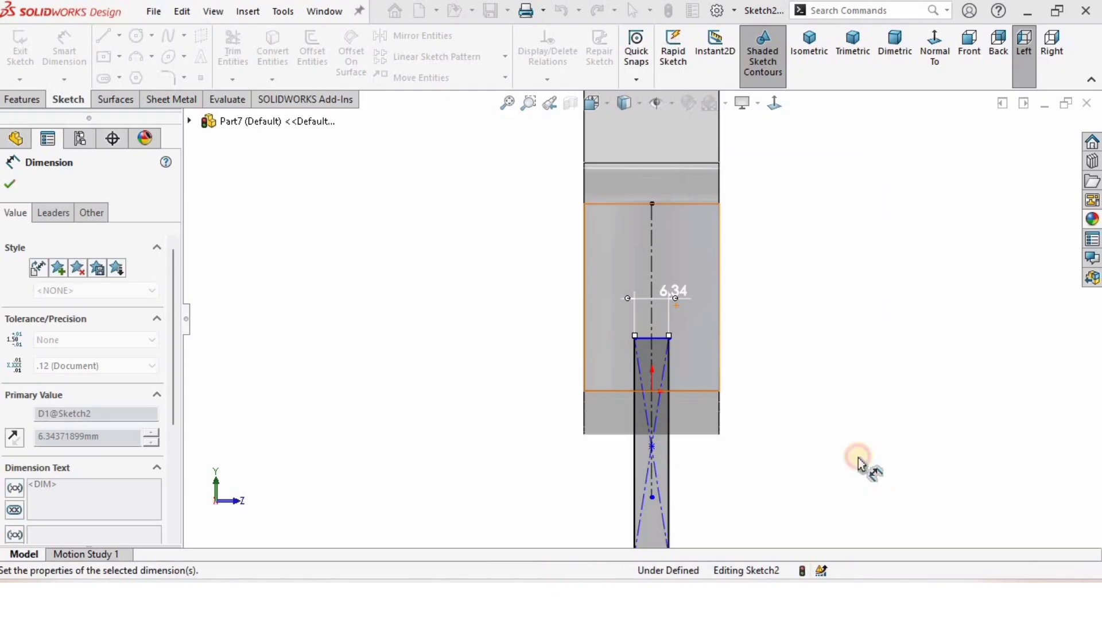
- Dimension the distance from the rectangle's upper edge to the part's bottom edge as 25 mm
scroll(686, 351, down, 2)
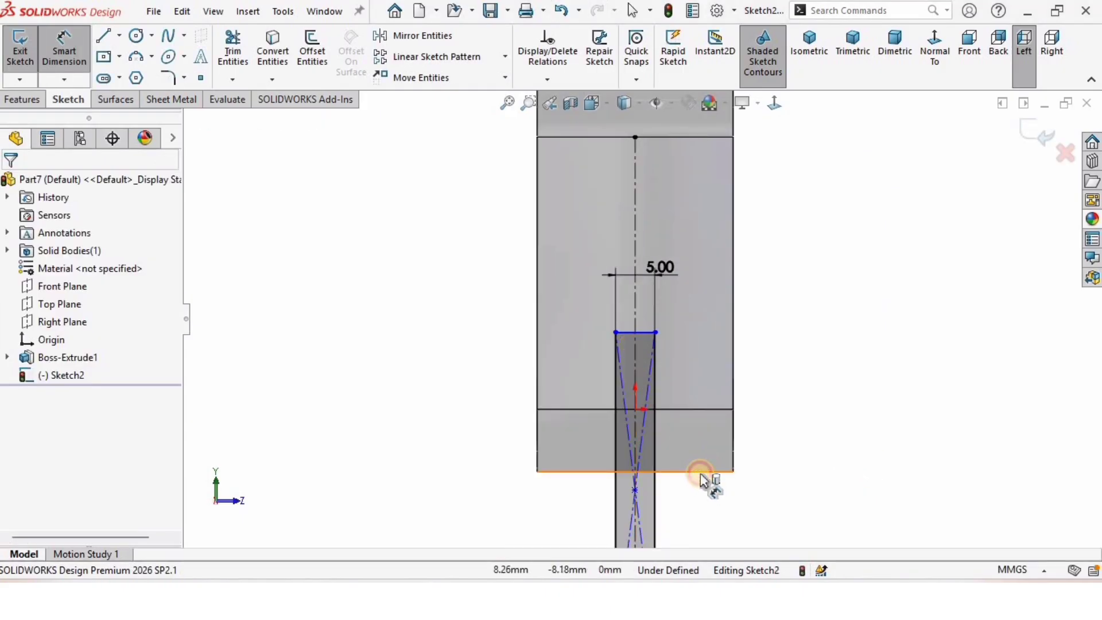
click(706, 472)
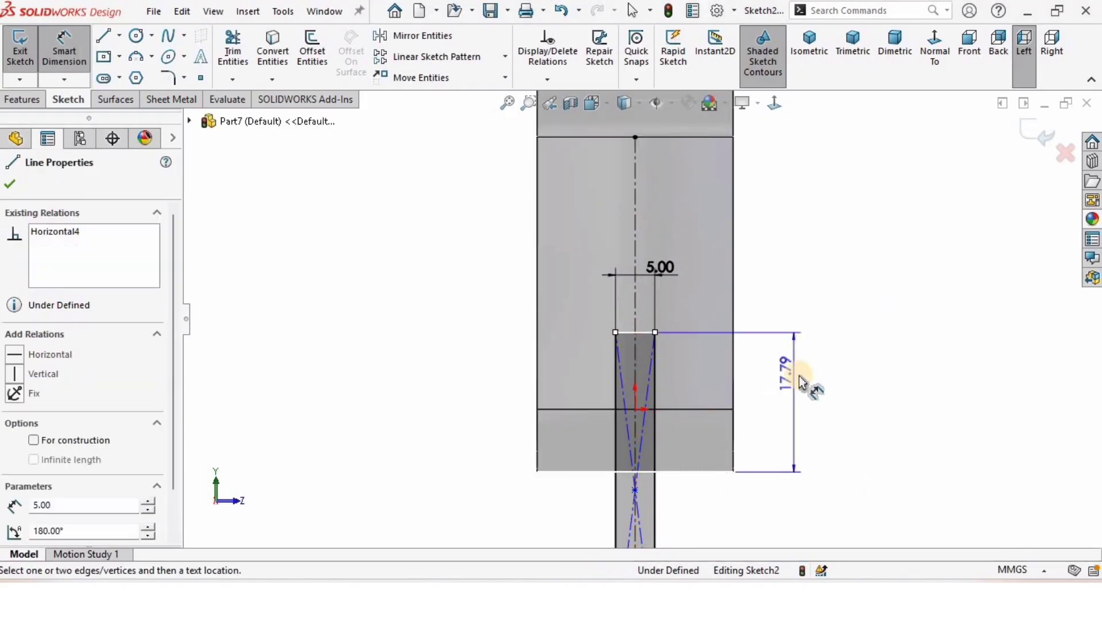
click(799, 378)
text(20)
key(Return)
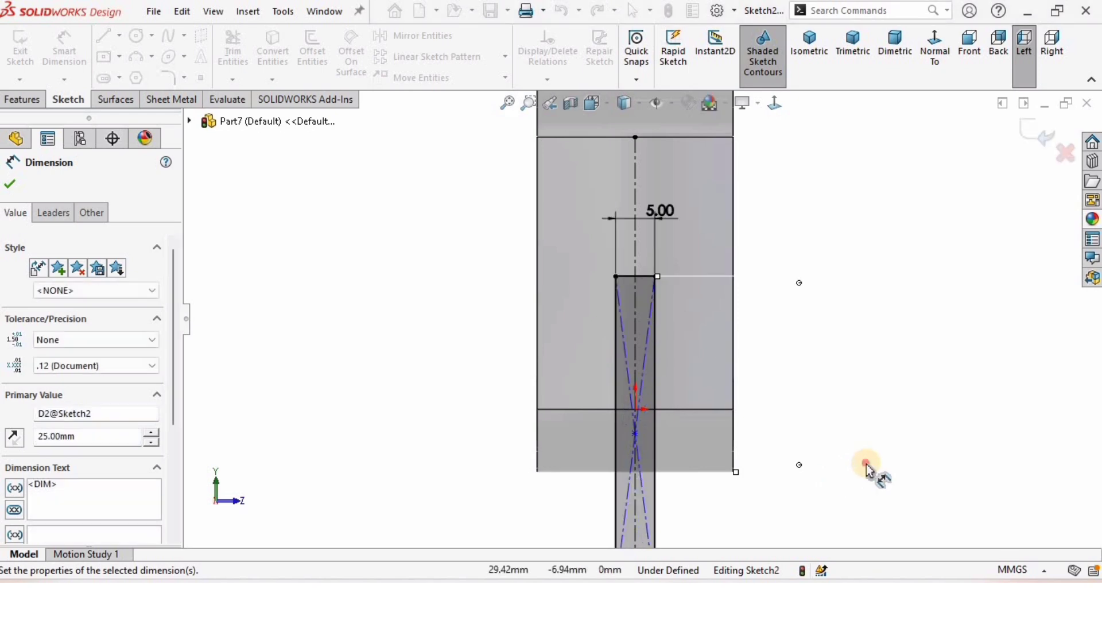
- Dimension the distance from the part's bottom edge to the rectangle's lower edge as 2 mm
scroll(576, 383, up, 2)
scroll(577, 384, down, 1)
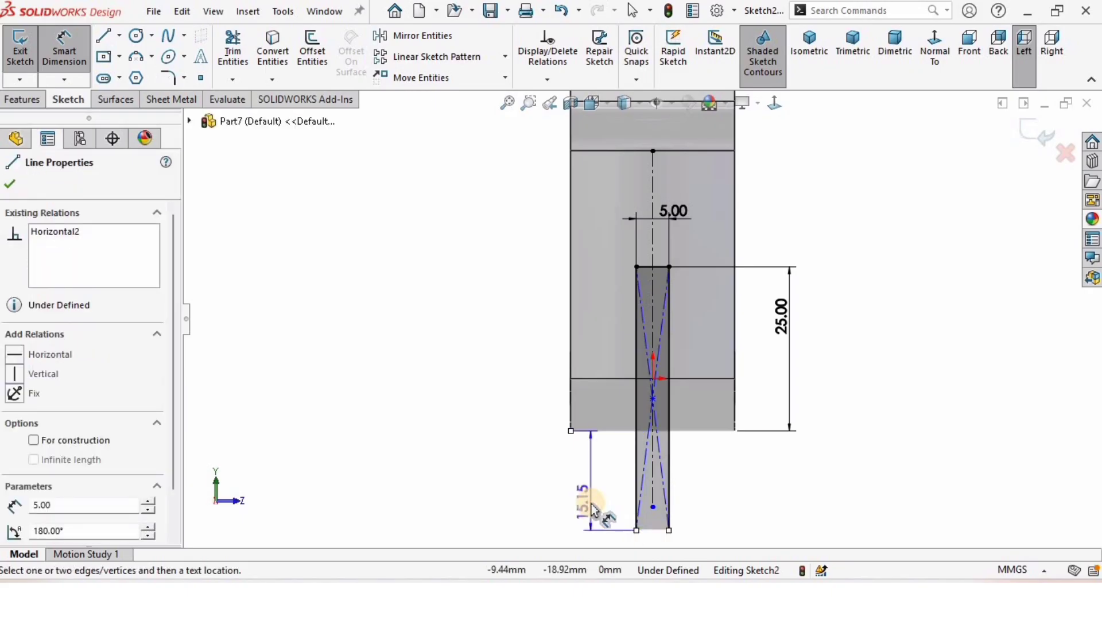
click(592, 503)
text(10)
key(Return)
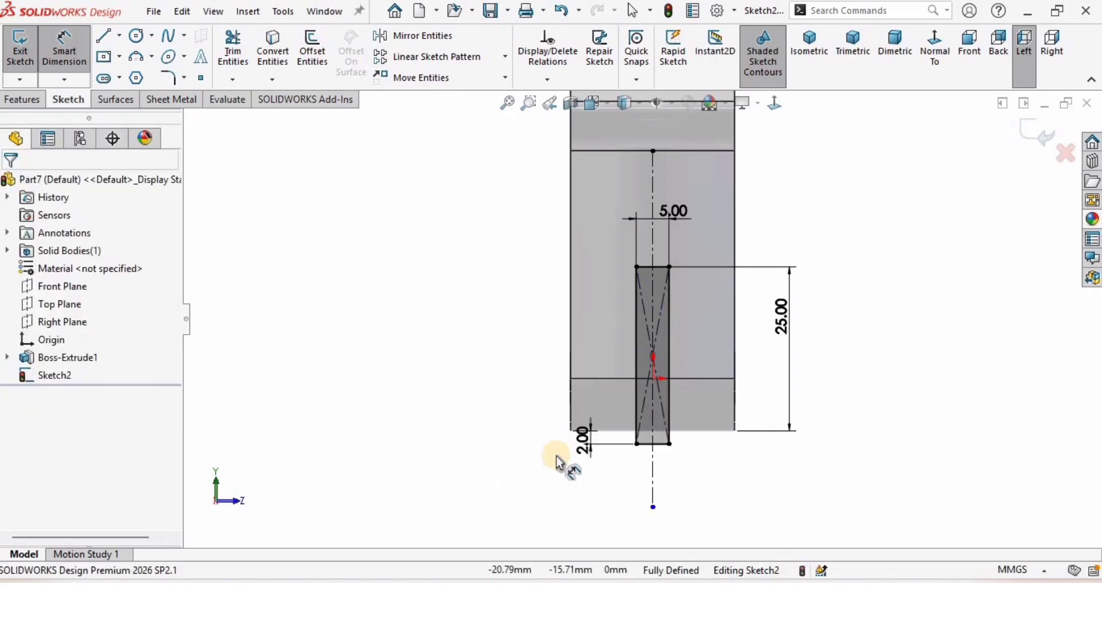
- Cut-extrude the slot rectangle using the Through All - Both end condition
scroll(559, 456, down, 3)
scroll(748, 423, up, 4)
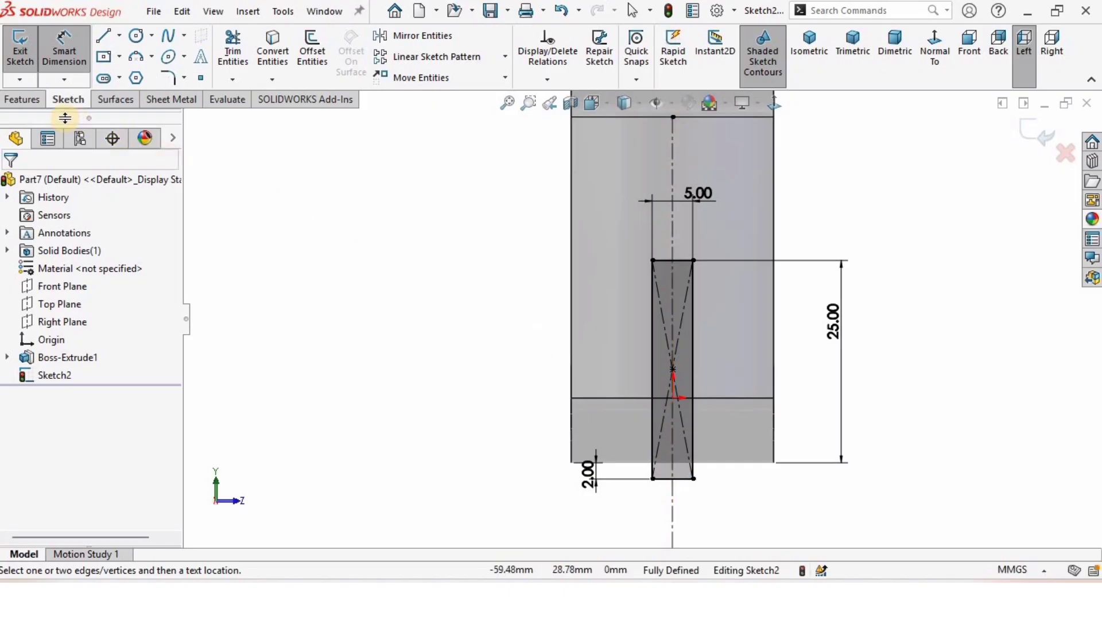
click(23, 102)
click(244, 56)
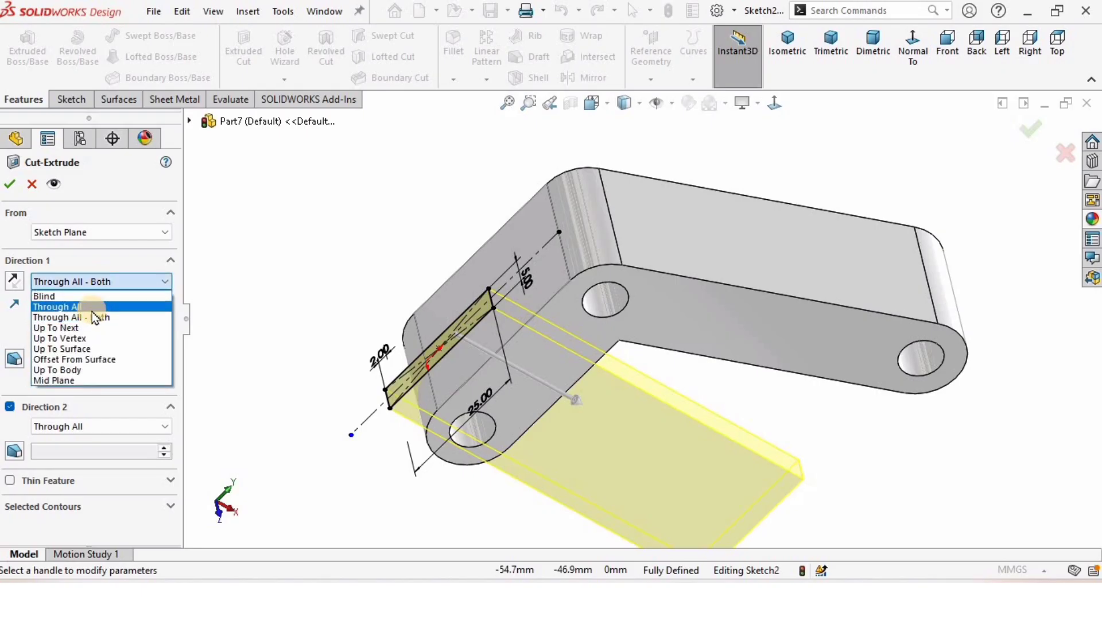
click(55, 266)
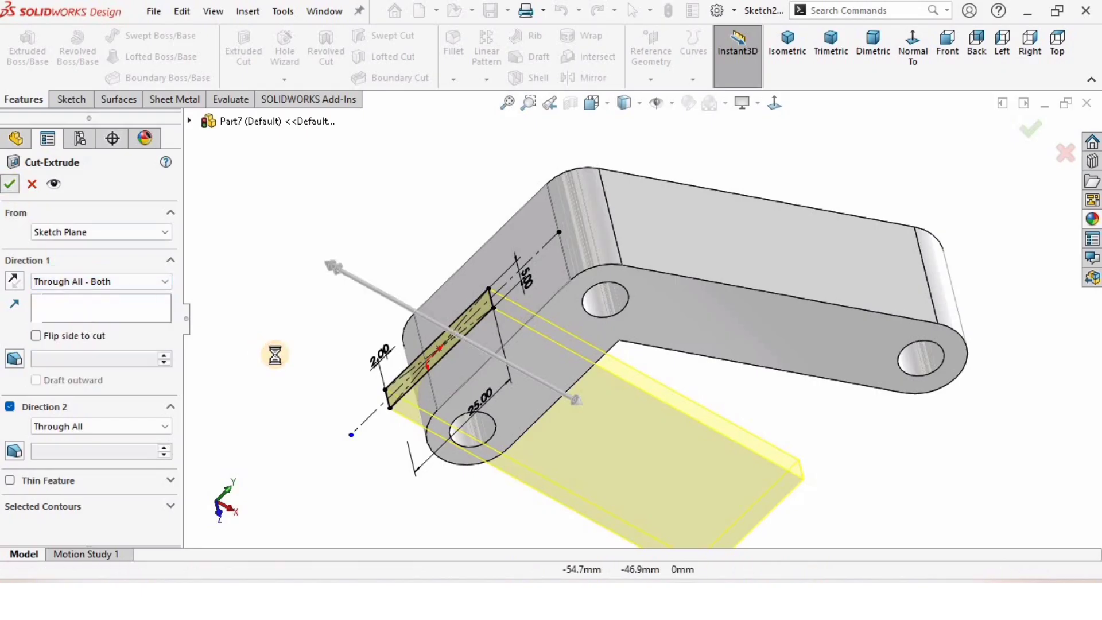
- Fillet the two edges at the slot's closed inner end with a 2 mm radius
mouse_move(500, 394)
middle_down()
mouse_move(552, 418)
mouse_move(564, 277)
mouse_move(563, 287)
mouse_move(548, 274)
mouse_move(577, 272)
middle_up()
scroll(526, 277, down, 3)
click(453, 47)
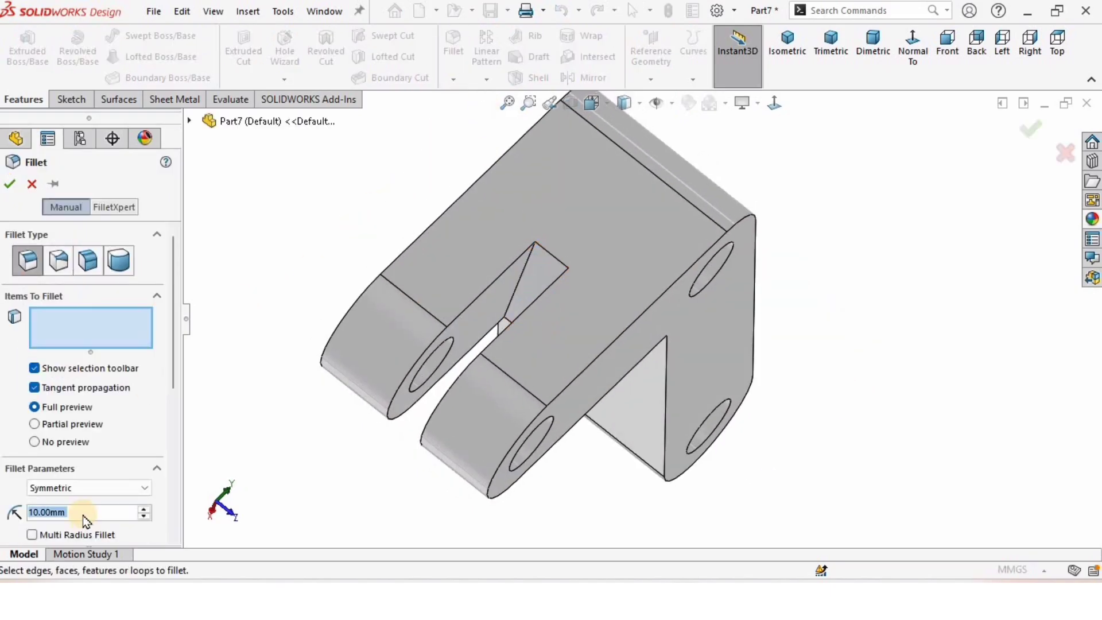
click(80, 524)
scroll(517, 281, down, 3)
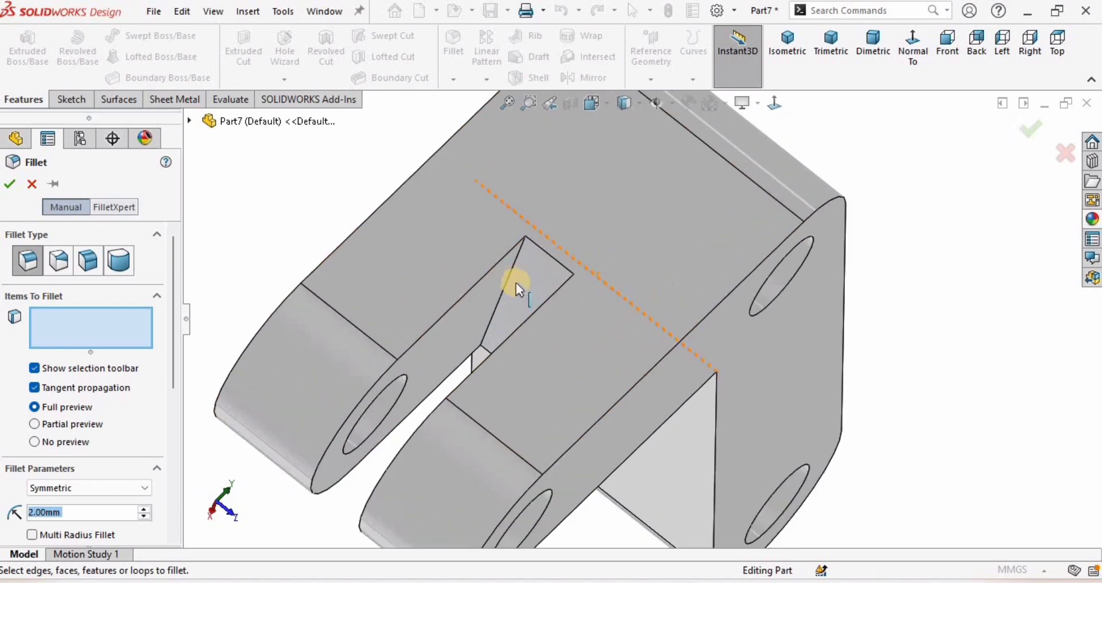
click(510, 275)
middle_drag(529, 276, 566, 310)
click(538, 325)
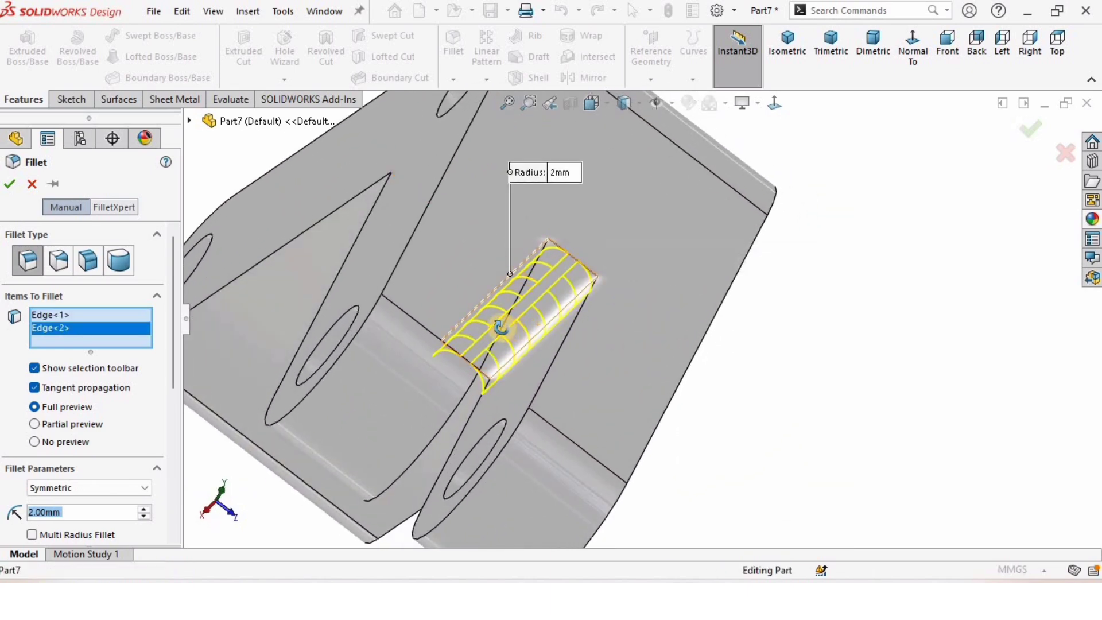
mouse_move(502, 326)
middle_down()
mouse_move(492, 305)
mouse_move(501, 307)
middle_up()
scroll(526, 310, up, 2)
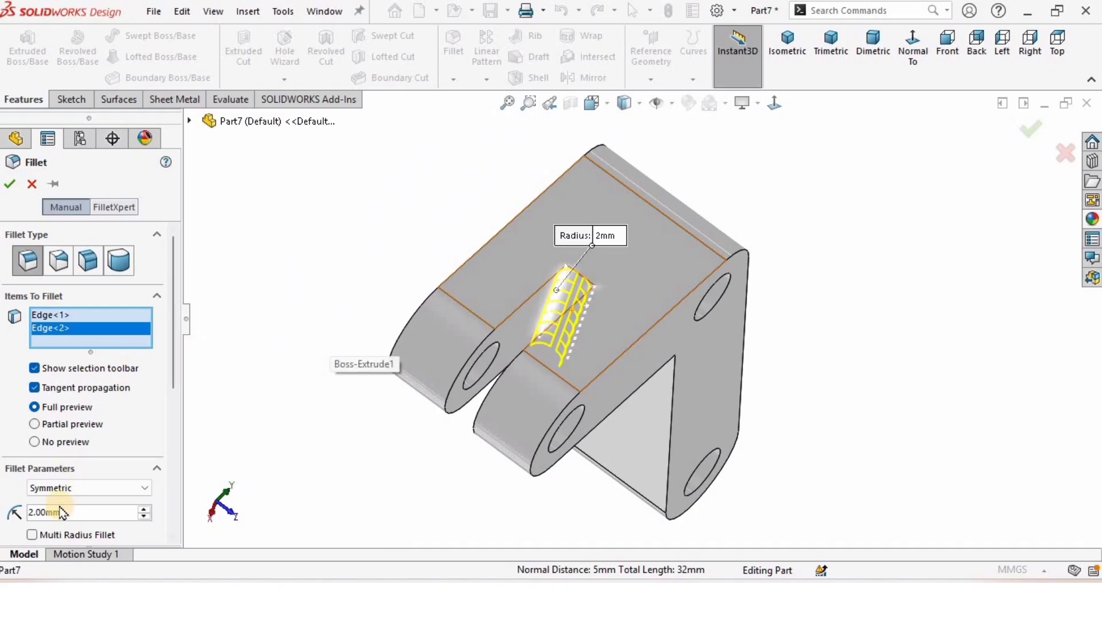
right_click(335, 268)
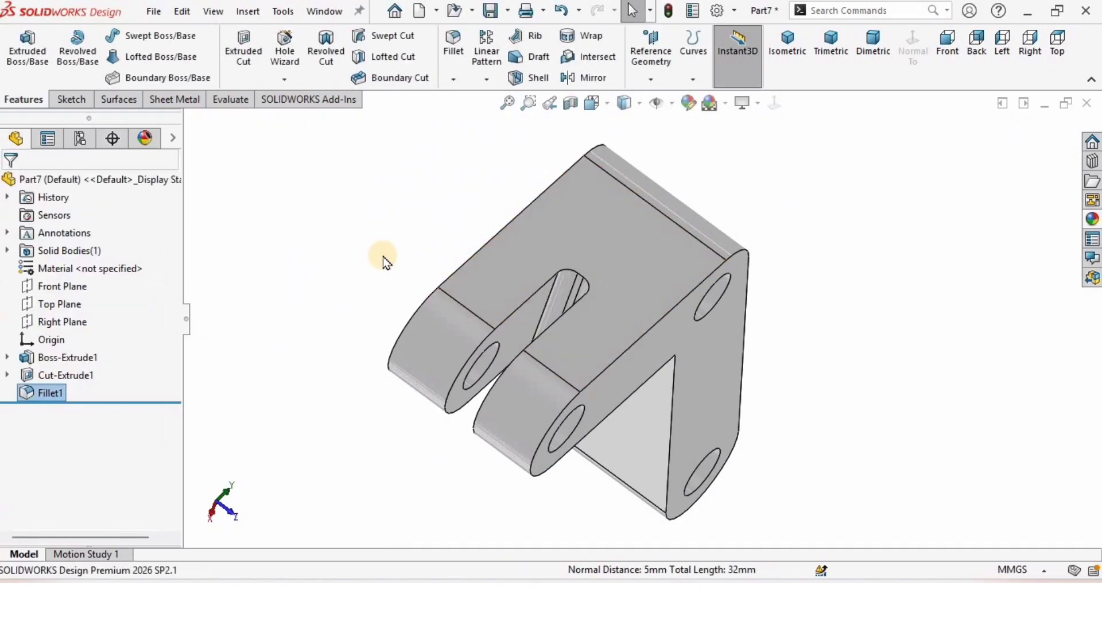
- Apply the gloss blue car paint appearance to the whole part
middle_drag(634, 332, 767, 323)
scroll(804, 326, up, 3)
scroll(839, 331, down, 2)
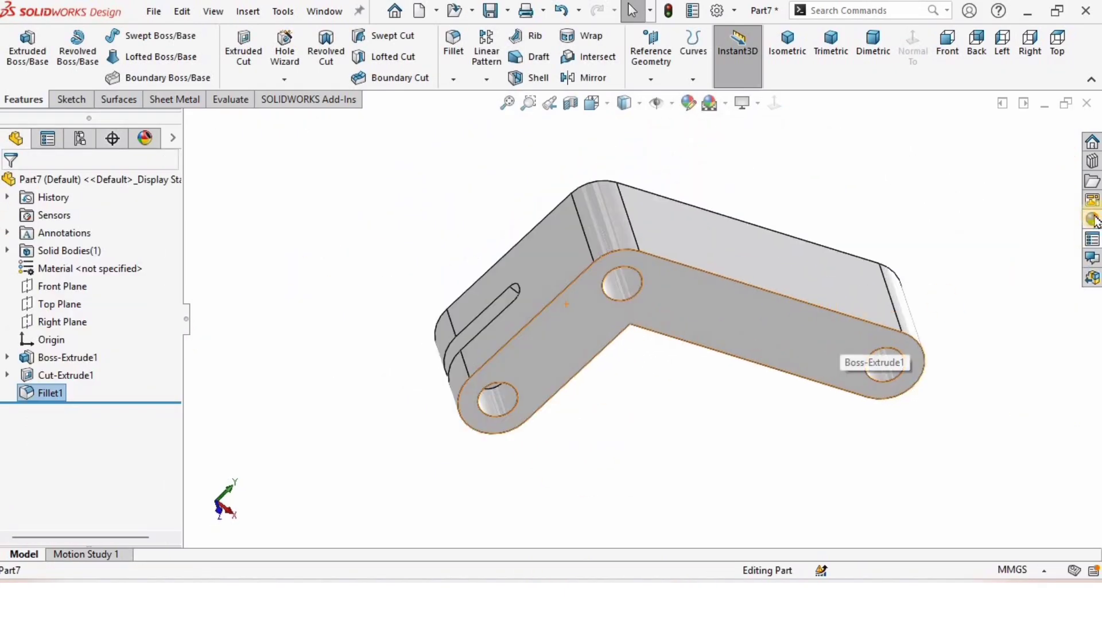
click(1092, 220)
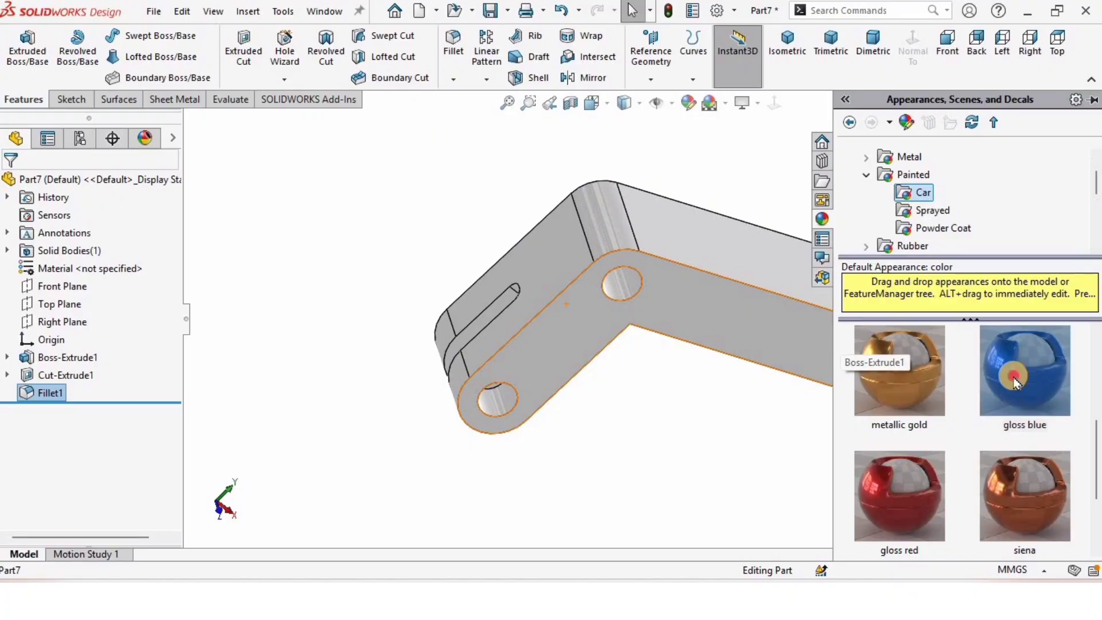
drag(1014, 380, 721, 438)
double_click(1063, 396)
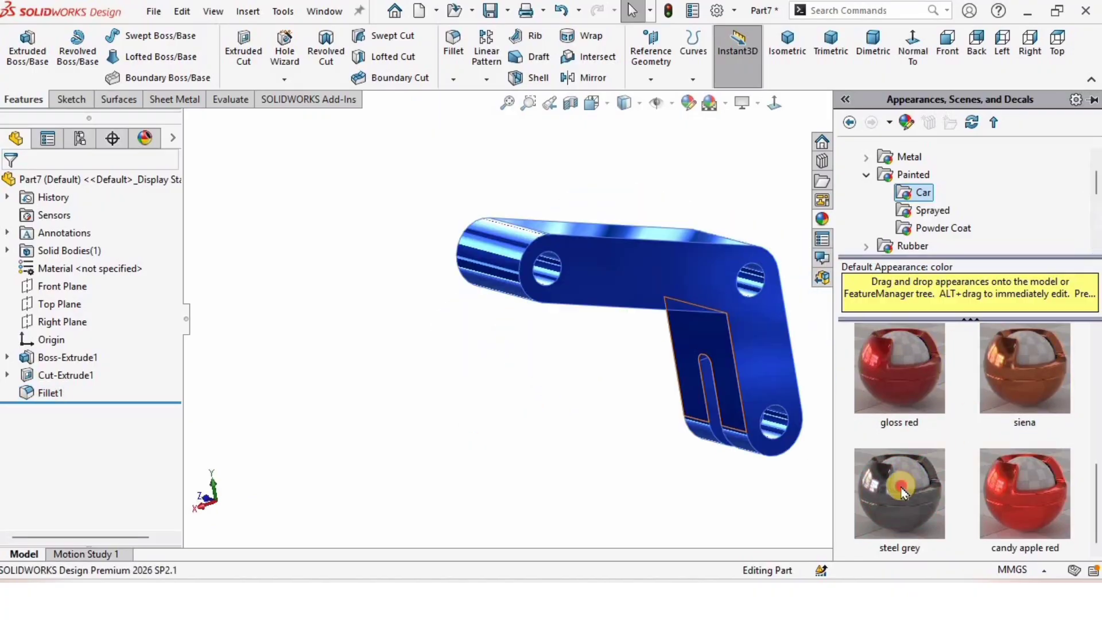
- Apply the steel grey car paint appearance to the arm body
drag(901, 485, 706, 383)
click(793, 322)
middle_drag(793, 323, 735, 299)
click(719, 376)
middle_drag(718, 377, 697, 379)
click(823, 322)
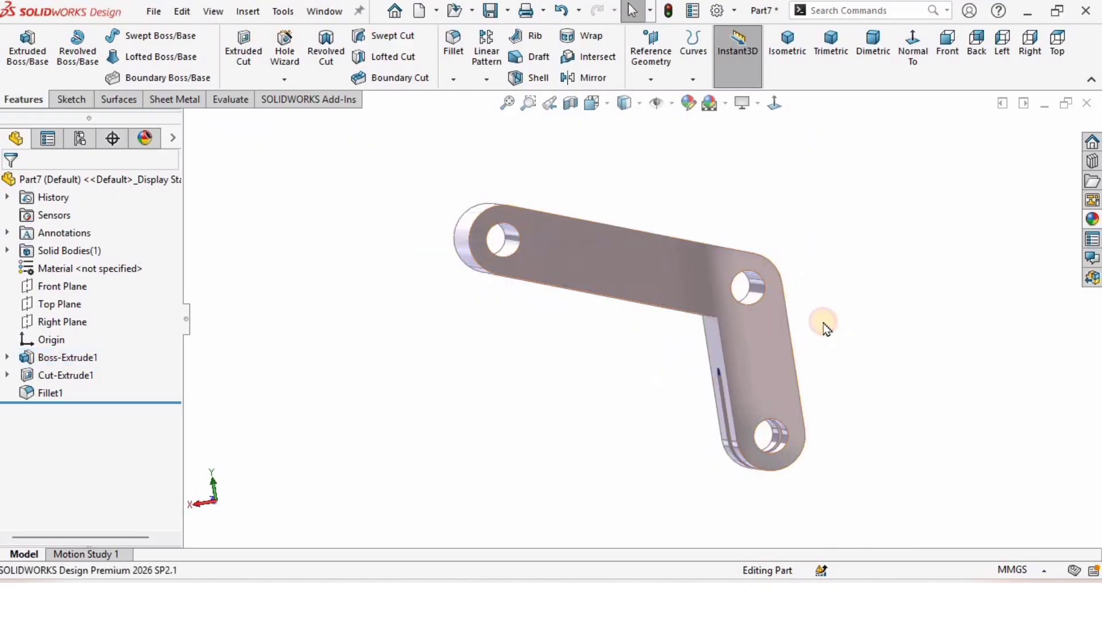
- Open Save As for the finished part
scroll(823, 322, down, 1)
middle_drag(769, 306, 459, 207)
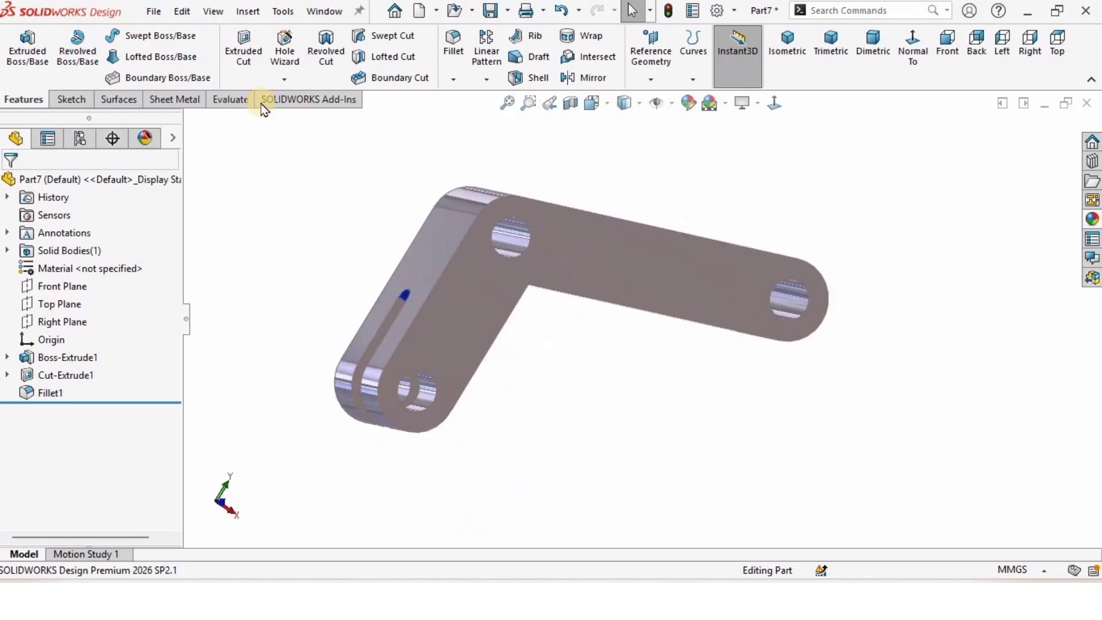
click(156, 12)
click(208, 210)
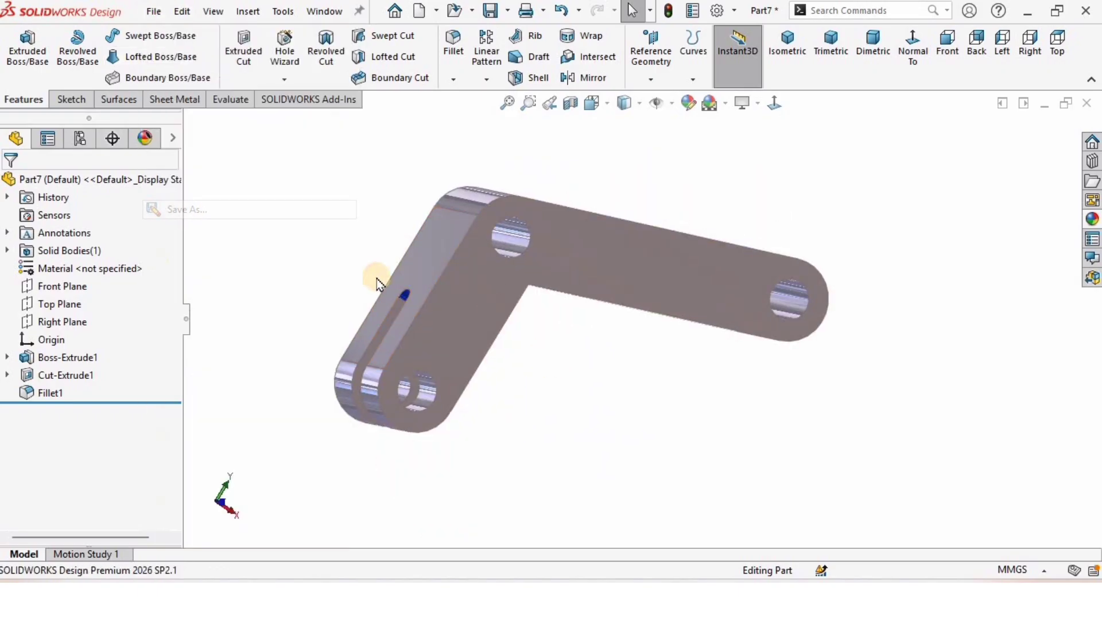